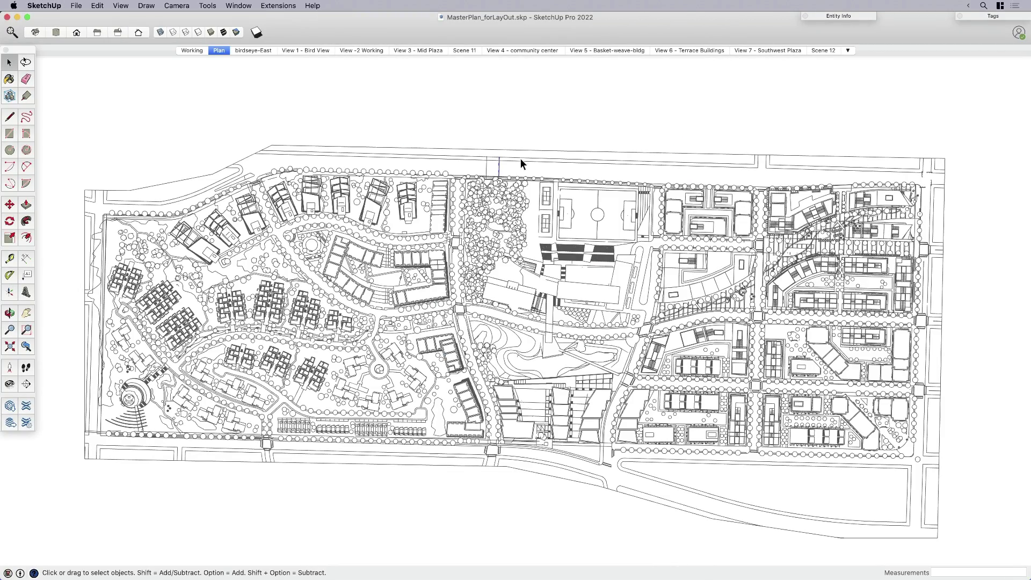
Orbit the master plan model into a tilted 3D perspective from a couple of angles.
middle_click_drag(414, 354, 565, 210)
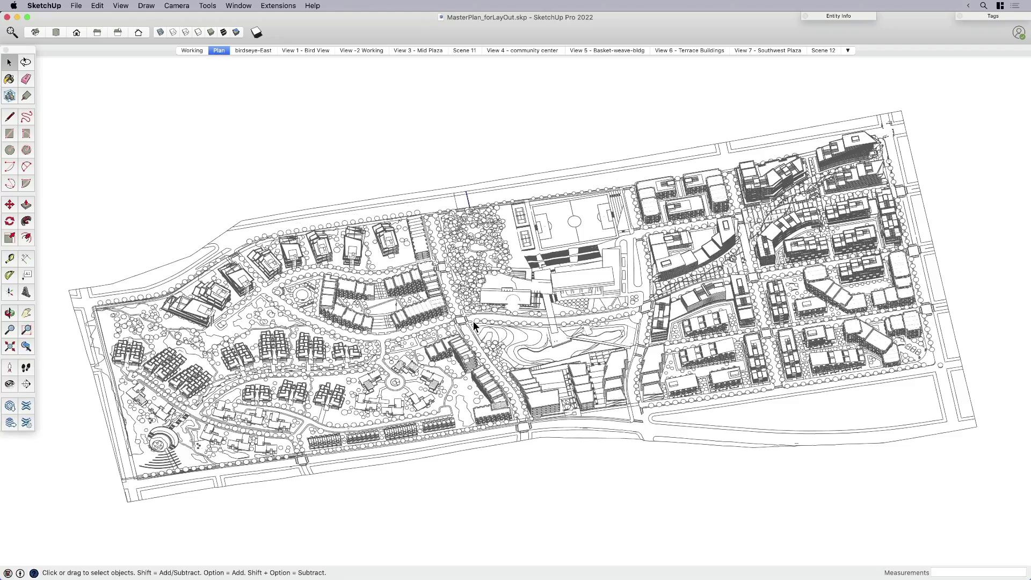
middle_click_drag(482, 340, 554, 323)
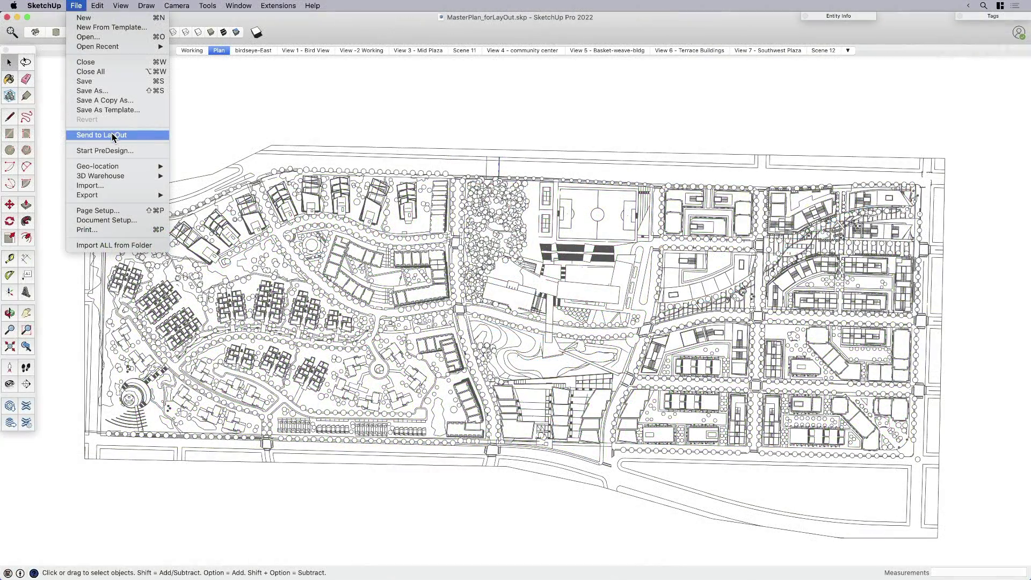
Send the Plan scene to a new LayOut document and select the site-plan viewport.
left_click(111, 136)
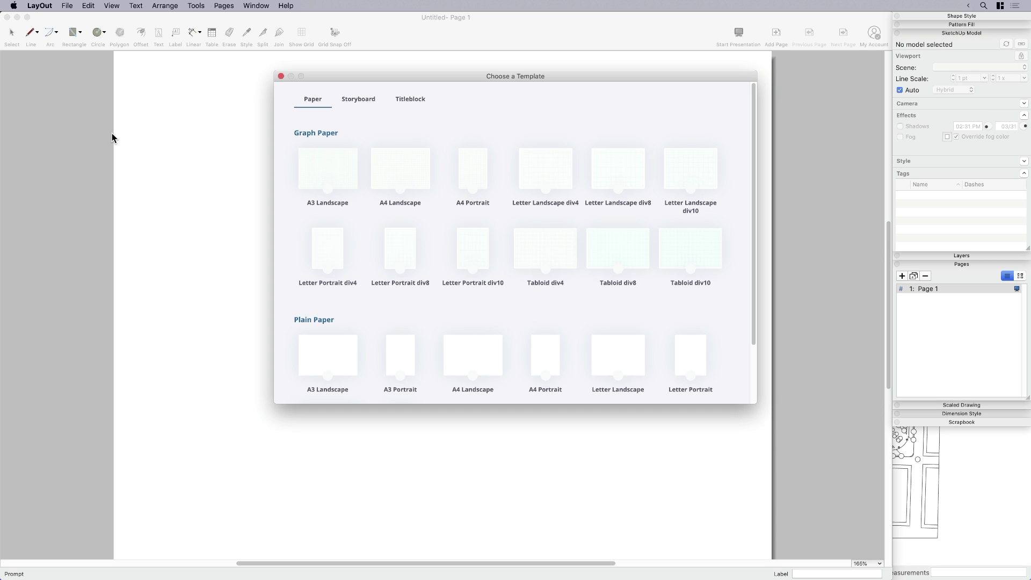
scroll(335, 356, "down", 3)
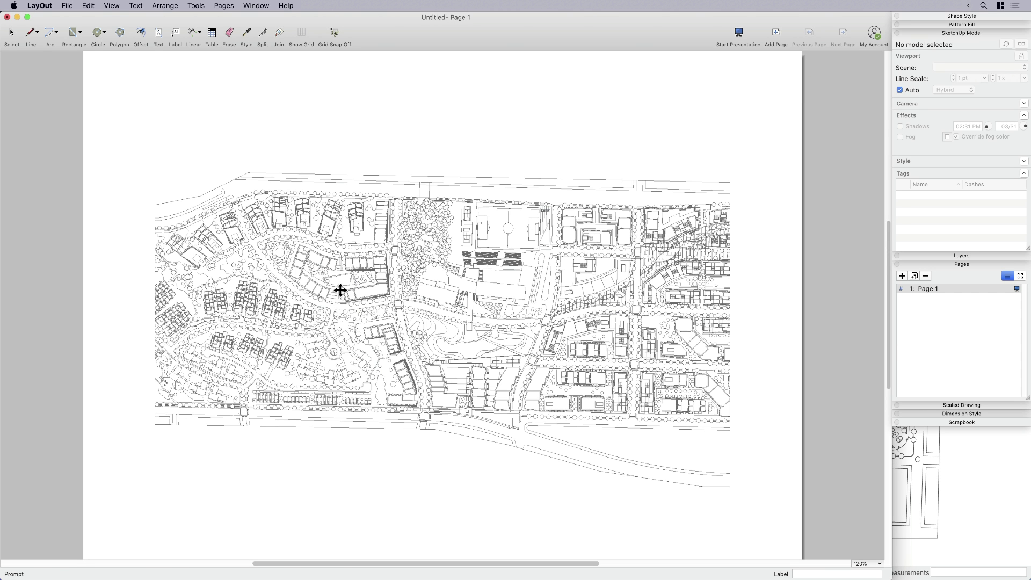
left_click(341, 290)
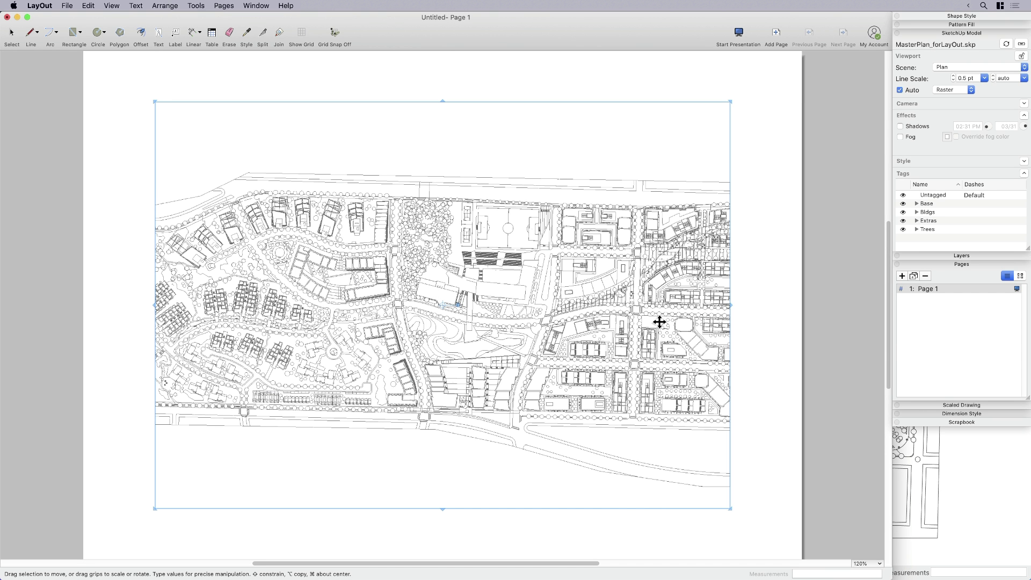
scroll(682, 355, "down", 2)
left_click(807, 390)
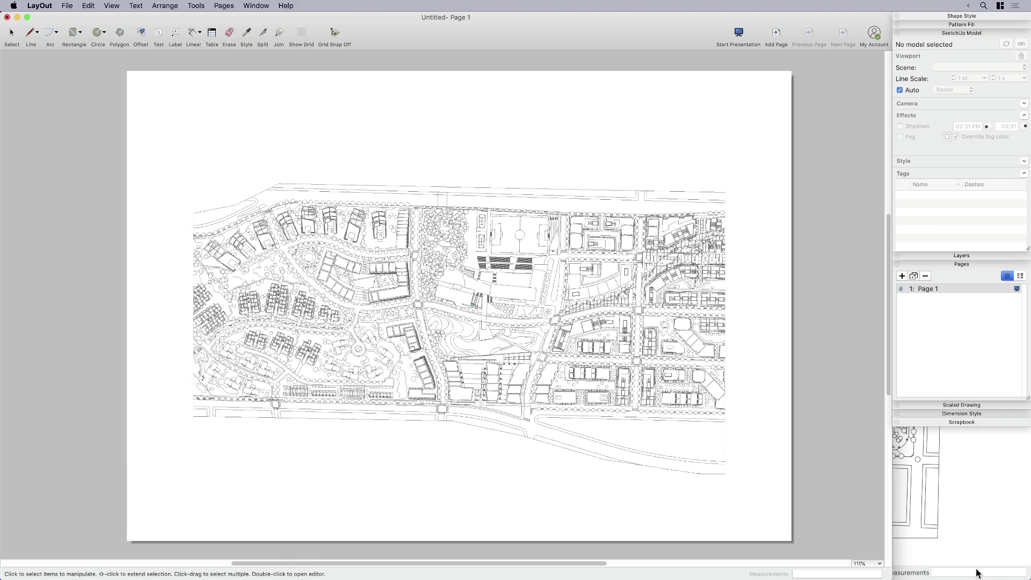
left_click_drag(885, 574, 1027, 575)
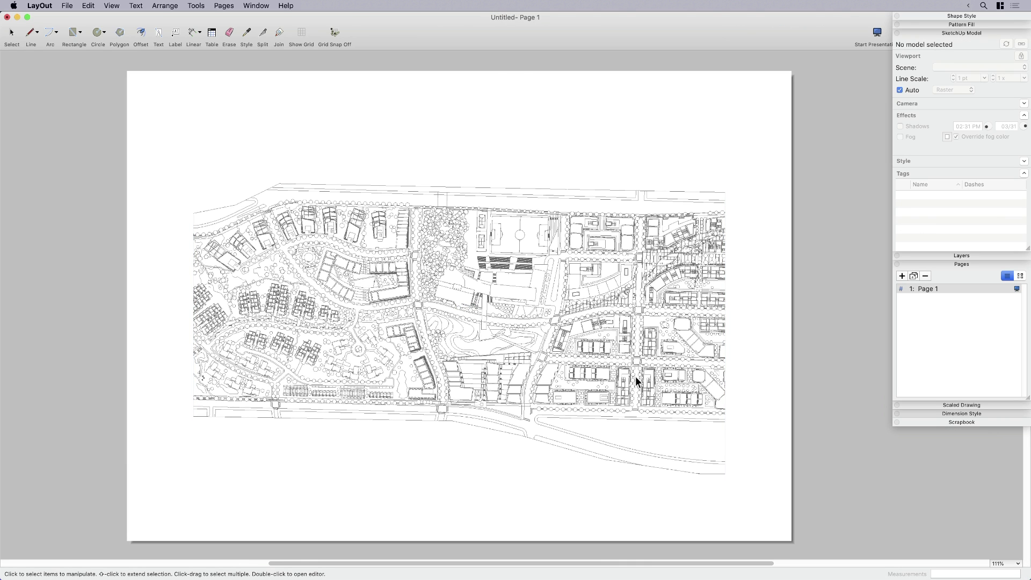
Collapse the Pages and Tags panels and confirm the viewport stays in Raster render mode.
left_click(962, 264)
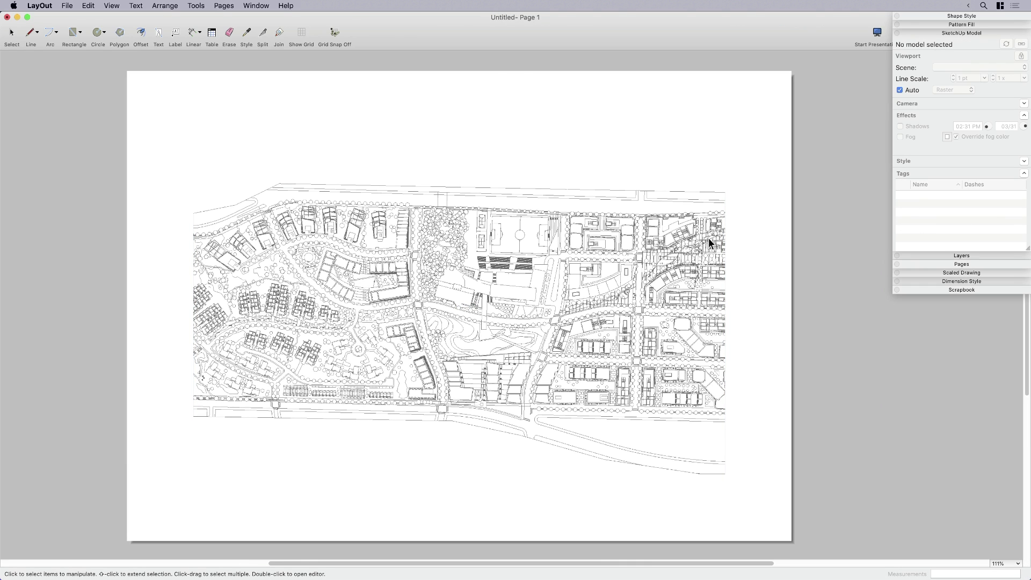
left_click(953, 173)
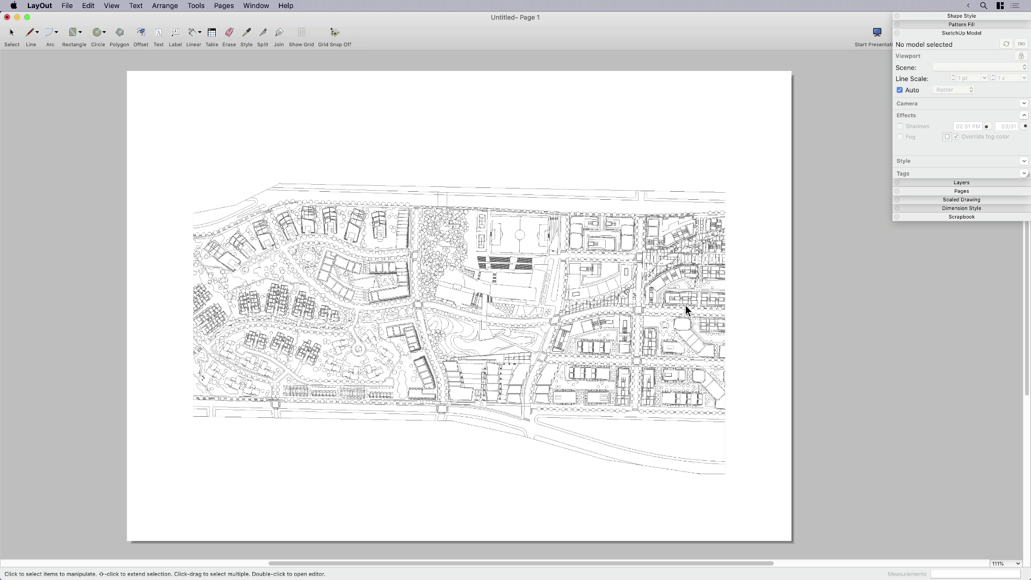
scroll(594, 340, "down", 2)
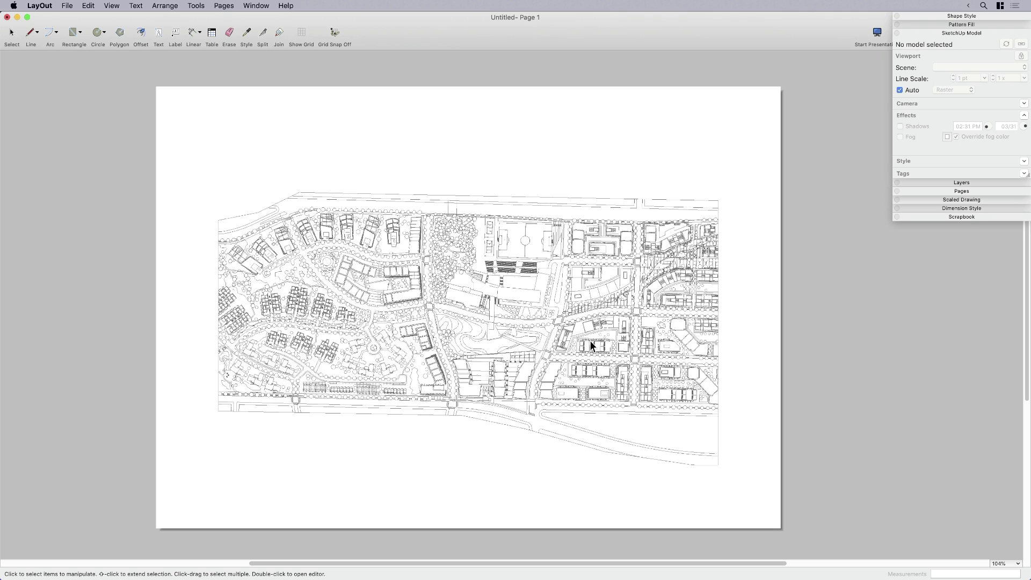
left_click(408, 309)
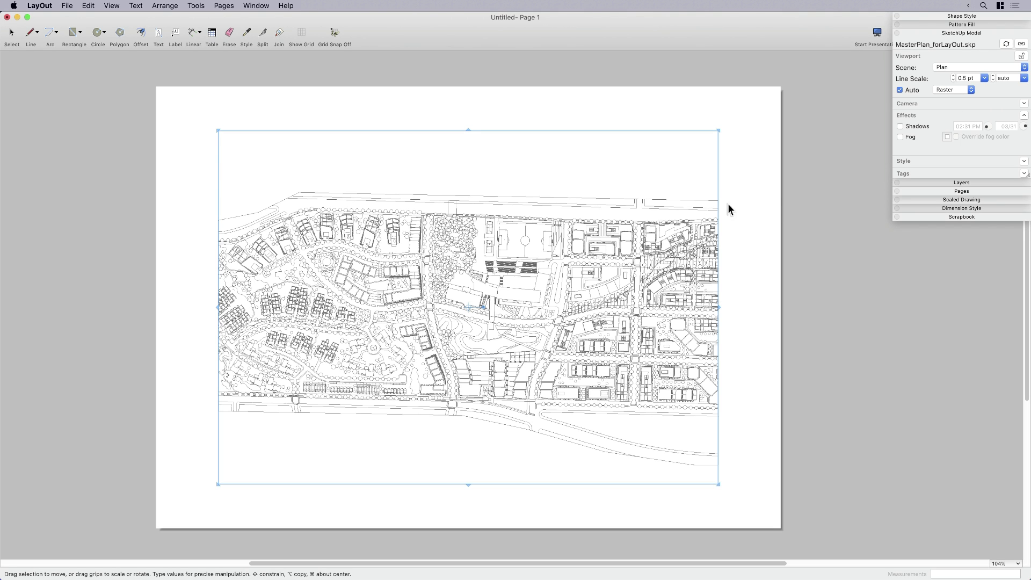
left_click(953, 91)
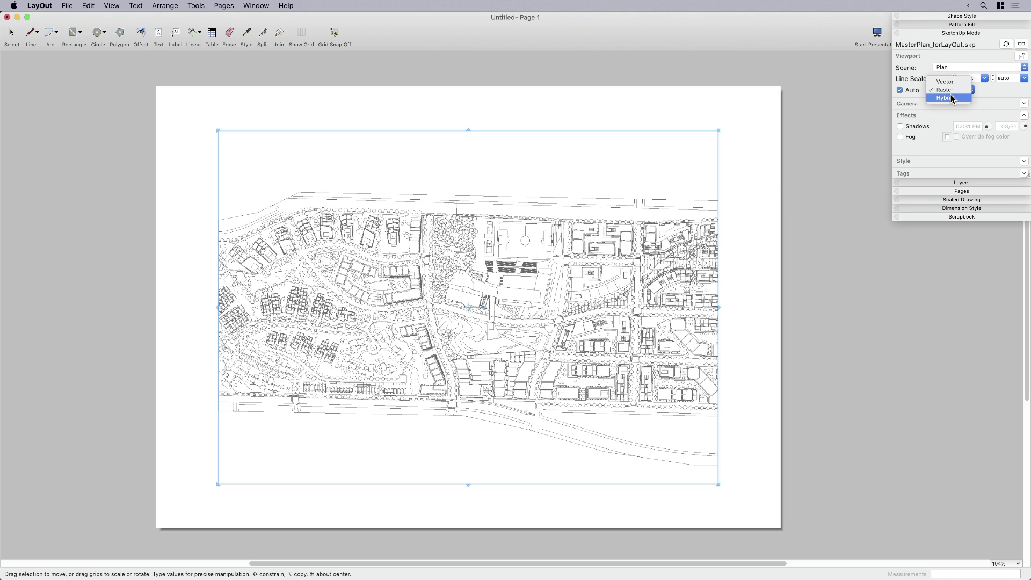
left_click(988, 100)
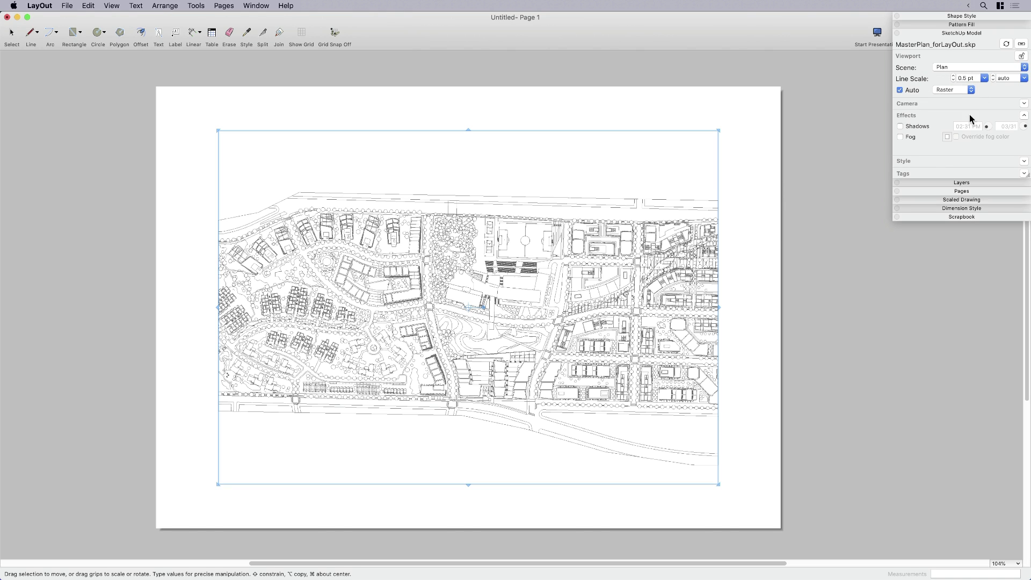
left_click(767, 287)
left_click(685, 302)
left_click(66, 7)
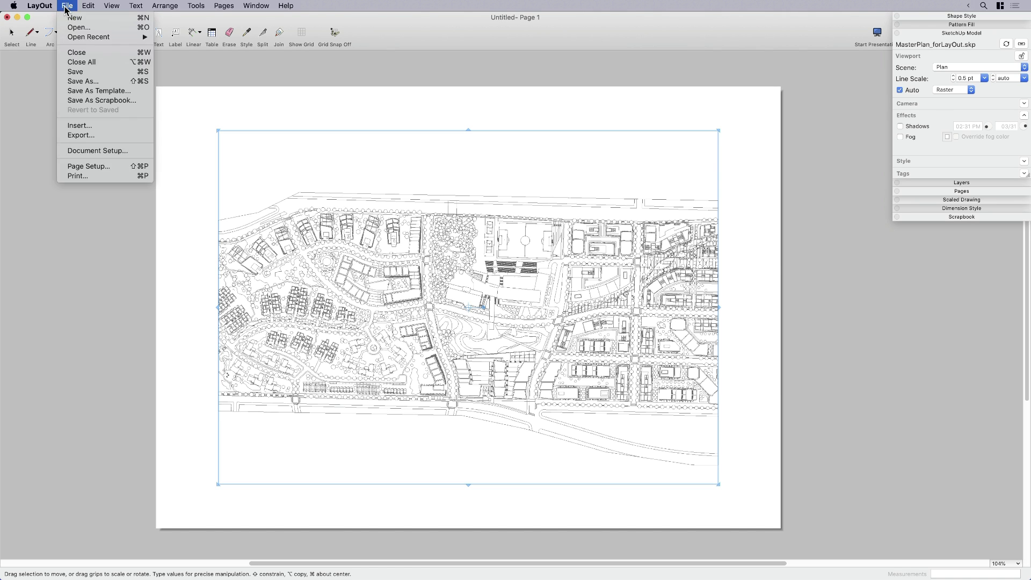
Set the Document Setup paper size to 1189 mm wide by 841 mm tall.
left_click(97, 151)
left_click(299, 181)
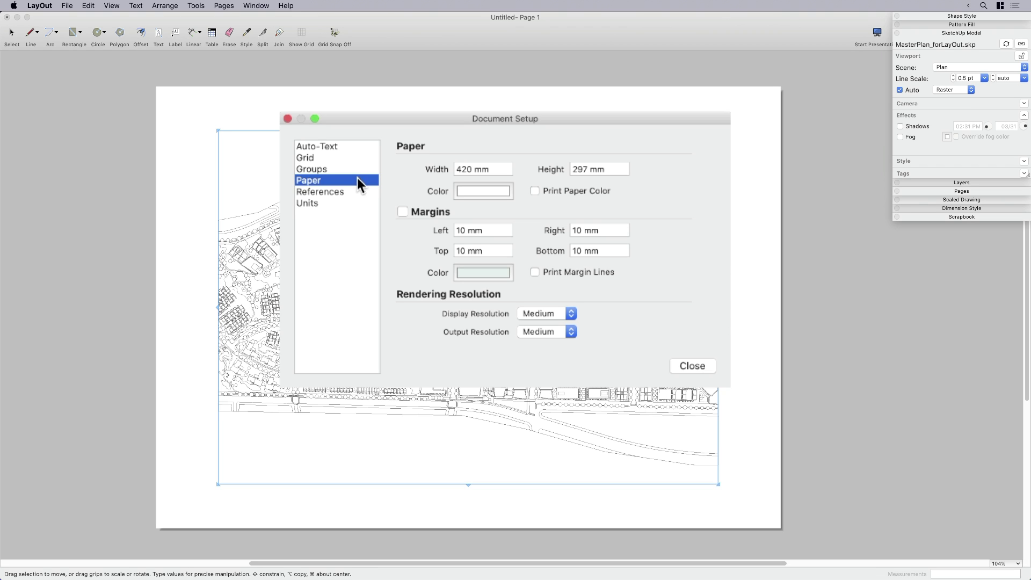
key("Tab")
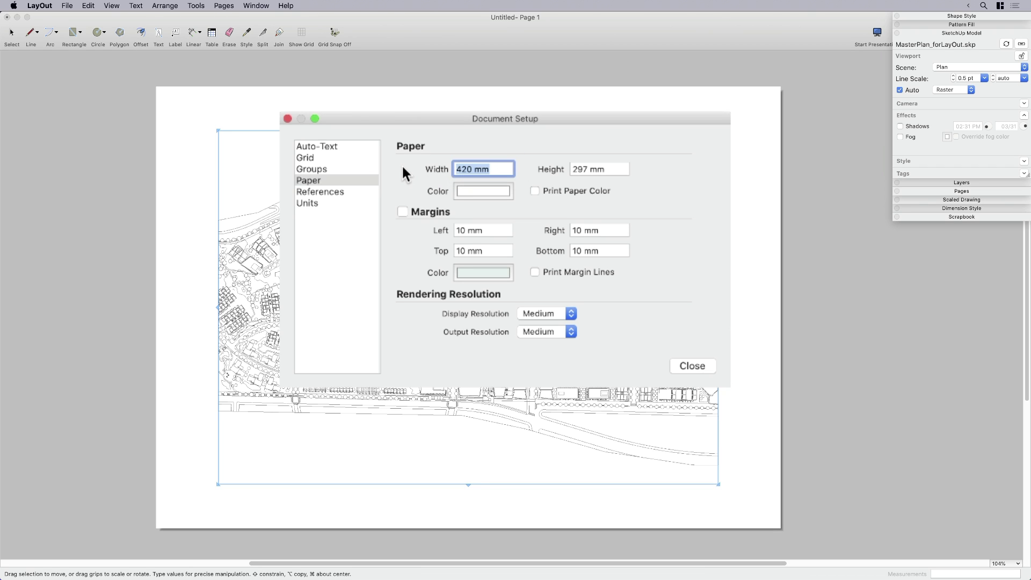
type("1189")
key("Tab")
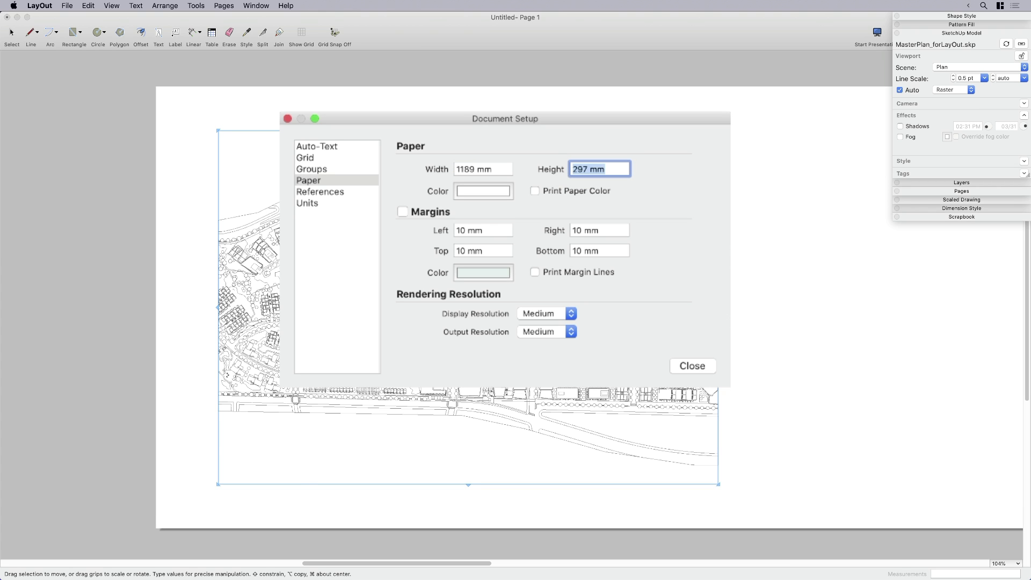
type("841")
key("Tab")
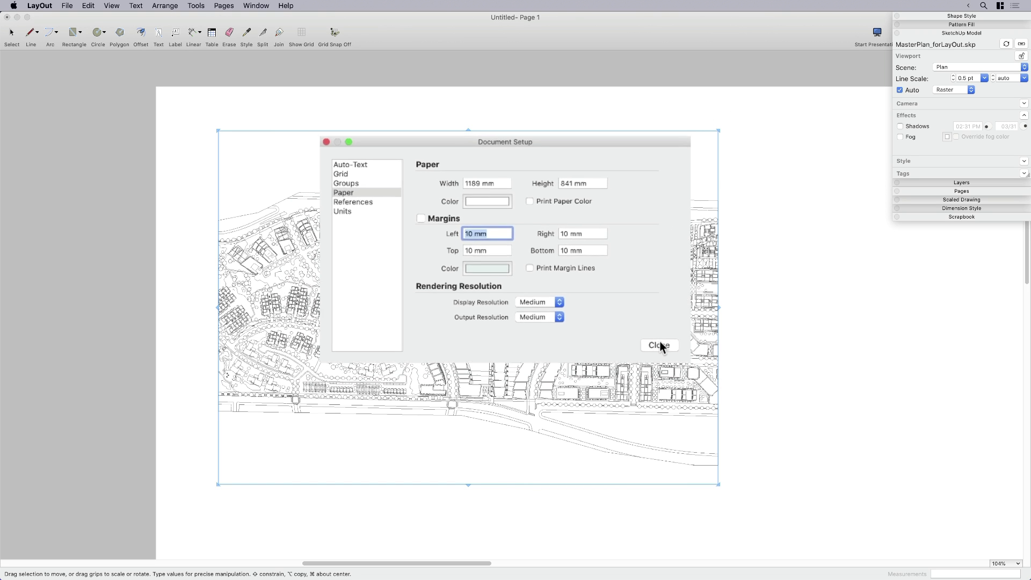
left_click(691, 365)
Move the site-plan viewport to the page's top-left corner and stretch it across the A0 sheet.
middle_click_drag(379, 250, 337, 218)
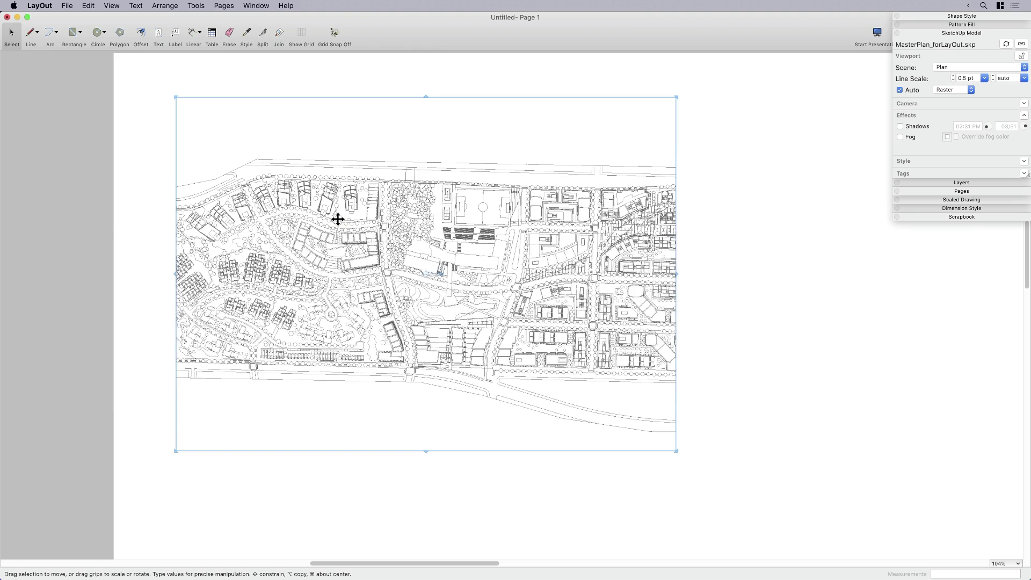
scroll(338, 219, "down", 4)
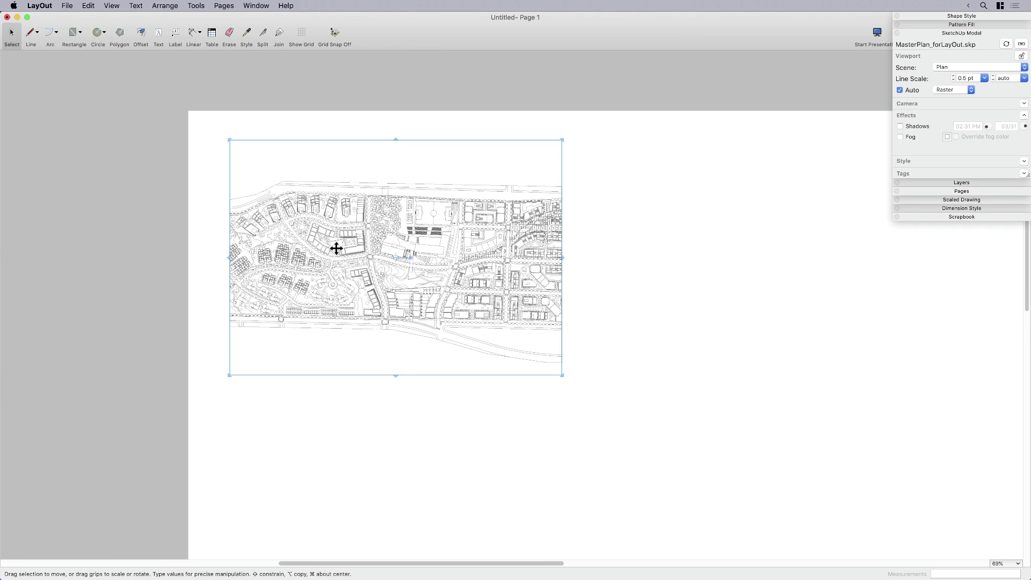
scroll(468, 279, "down", 4)
scroll(462, 287, "down", 2)
middle_click_drag(461, 286, 488, 336)
scroll(372, 253, "up", 1)
scroll(380, 258, "up", 2)
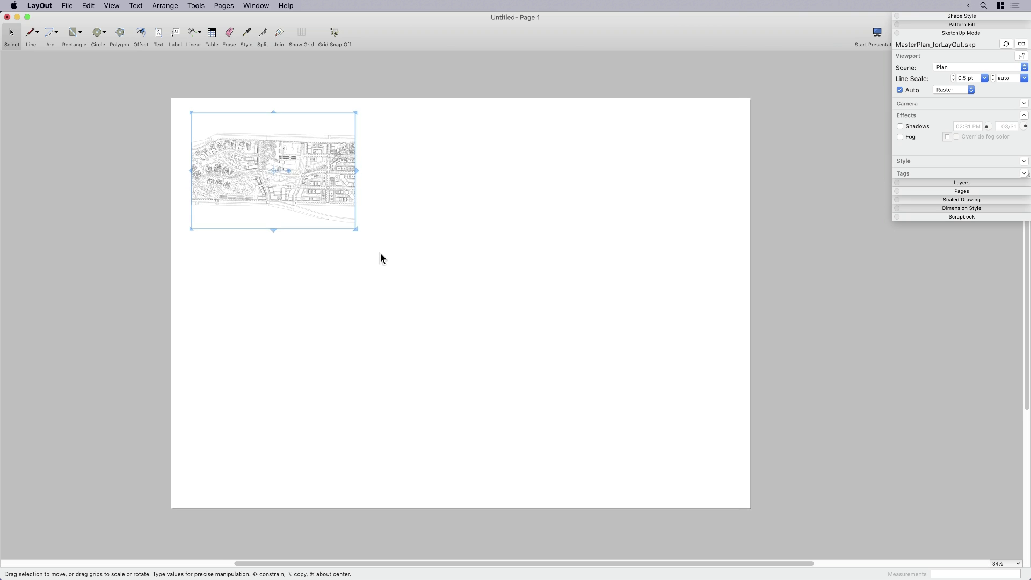
scroll(417, 288, "up", 1)
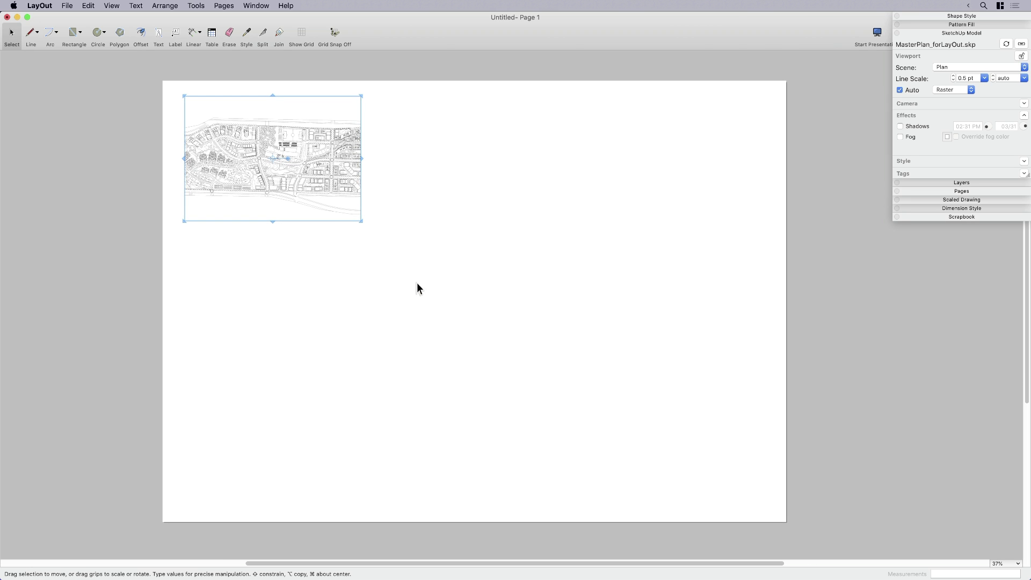
left_click_drag(308, 184, 785, 519)
left_click(804, 515)
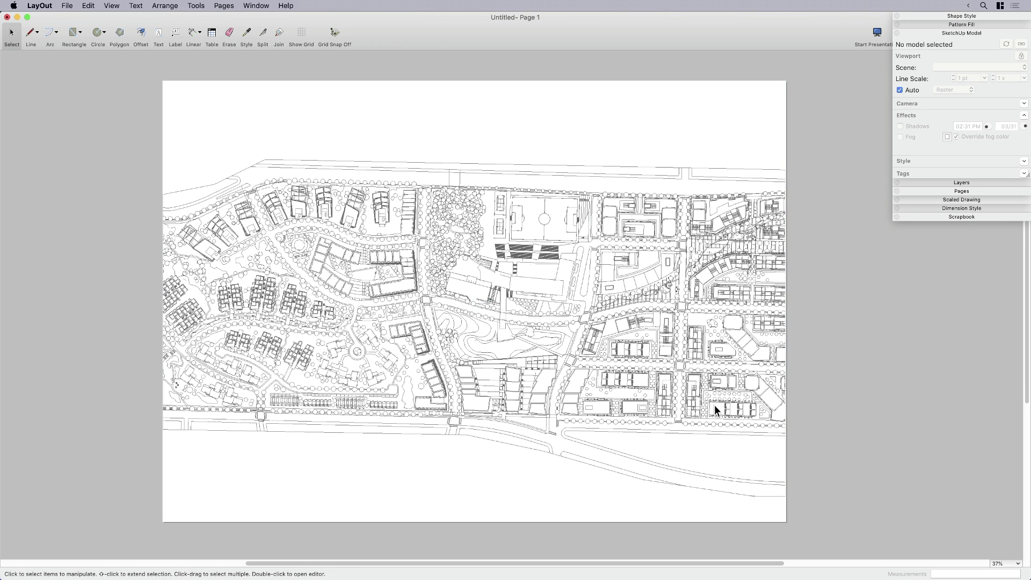
left_click(713, 402)
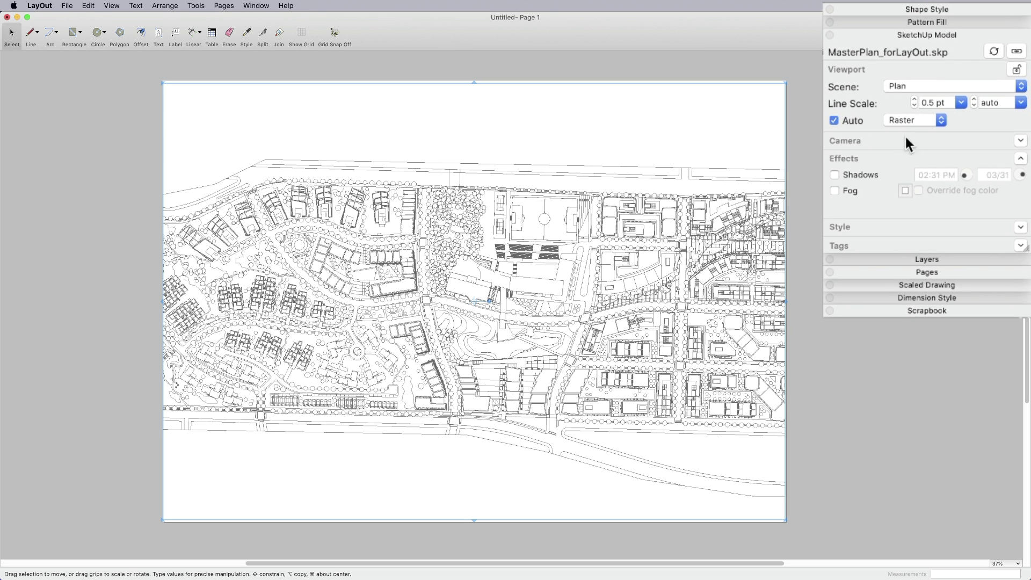
Switch the viewport's ortho scale to 1:500, then return it to 1:1000.
left_click(911, 140)
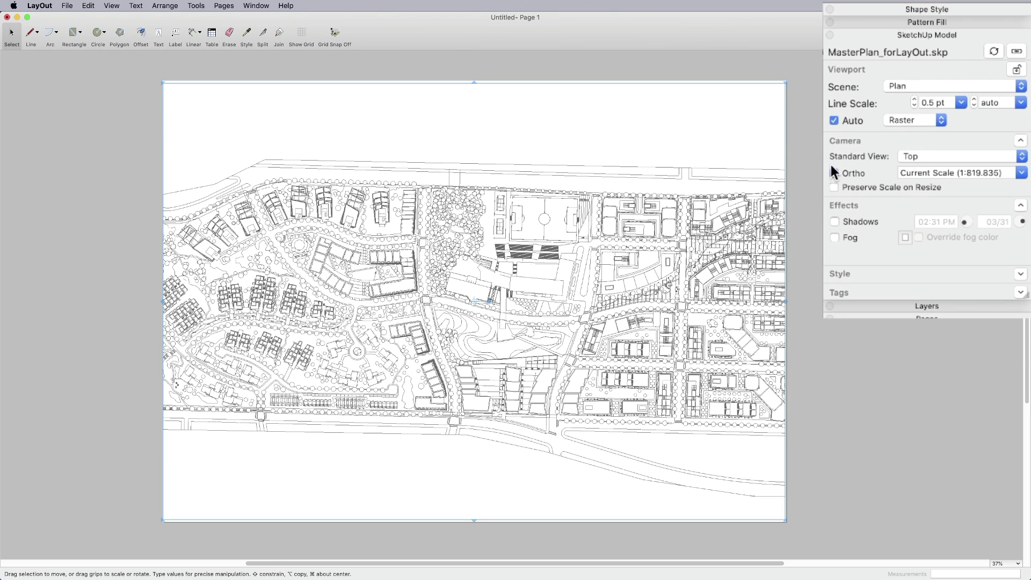
left_click(1020, 173)
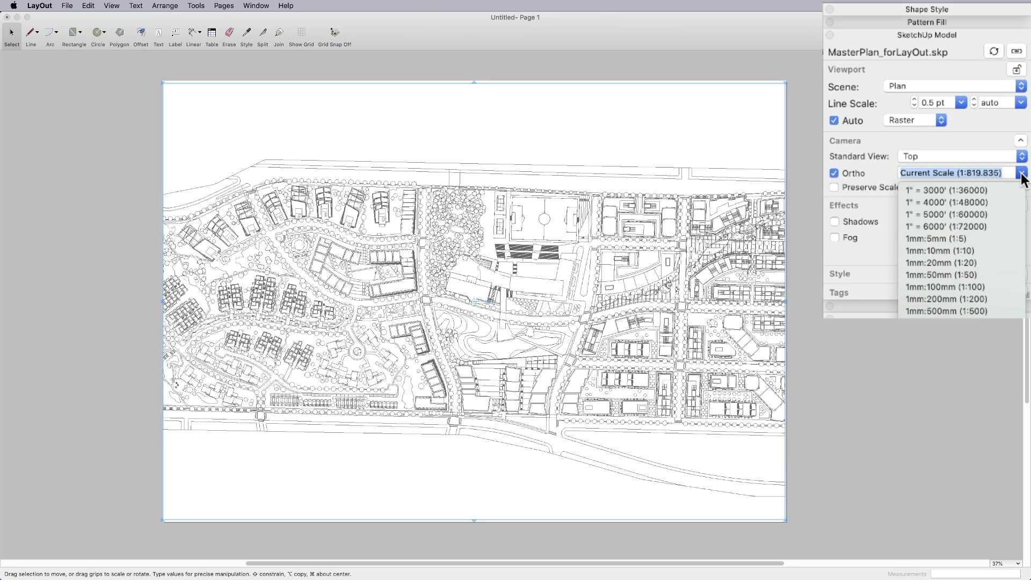
left_click(963, 318)
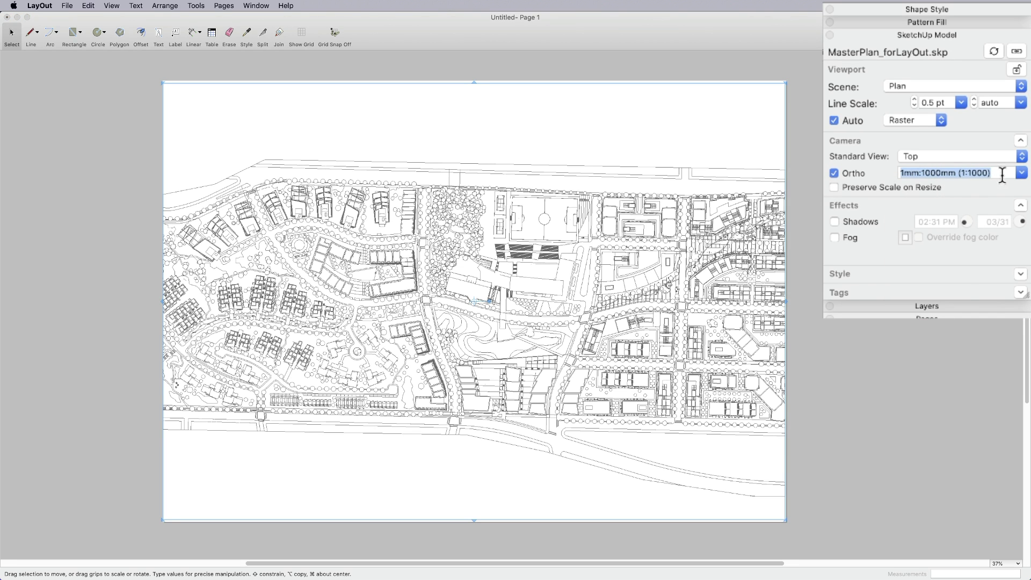
left_click(1021, 173)
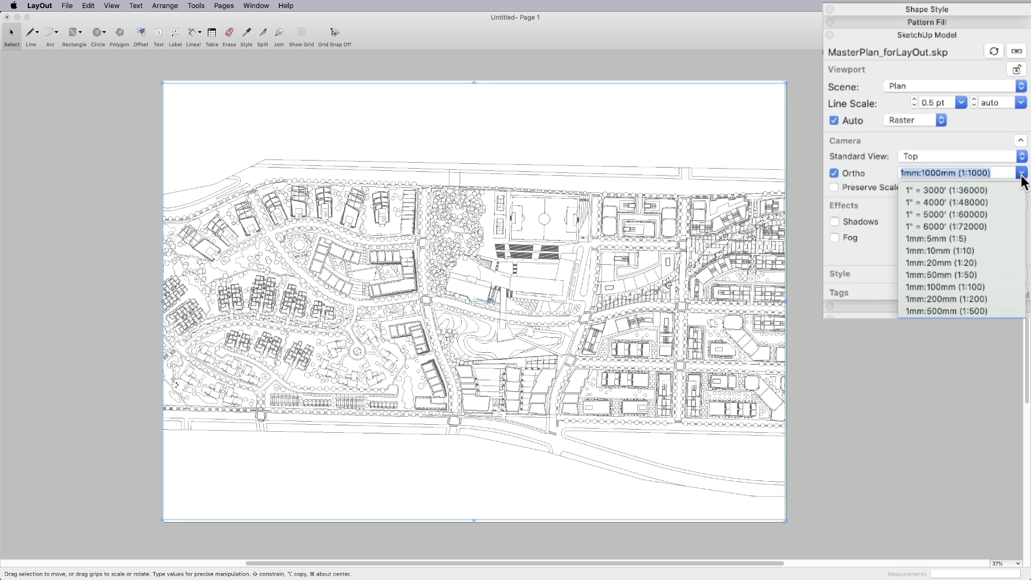
left_click(962, 312)
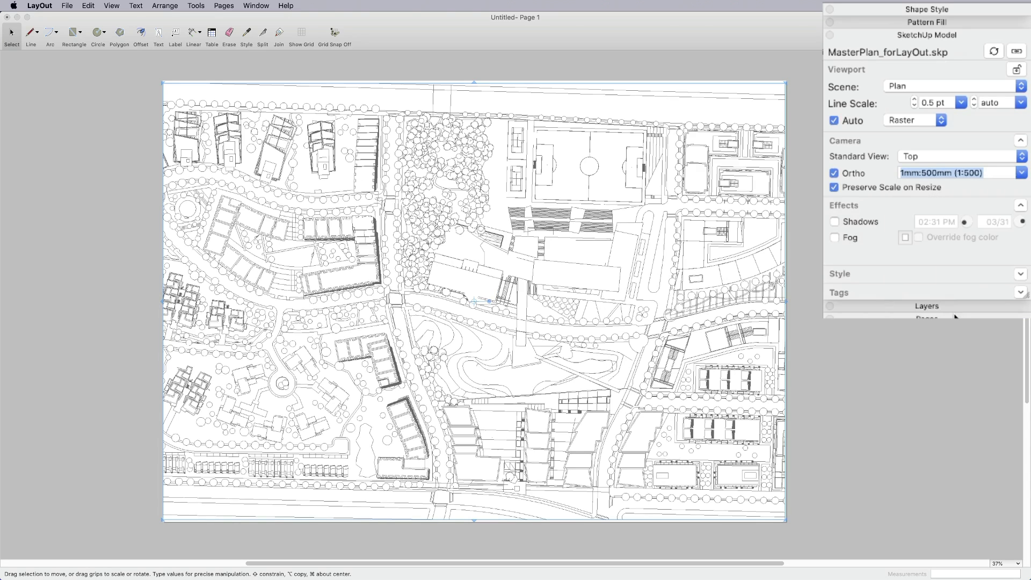
left_click(1022, 173)
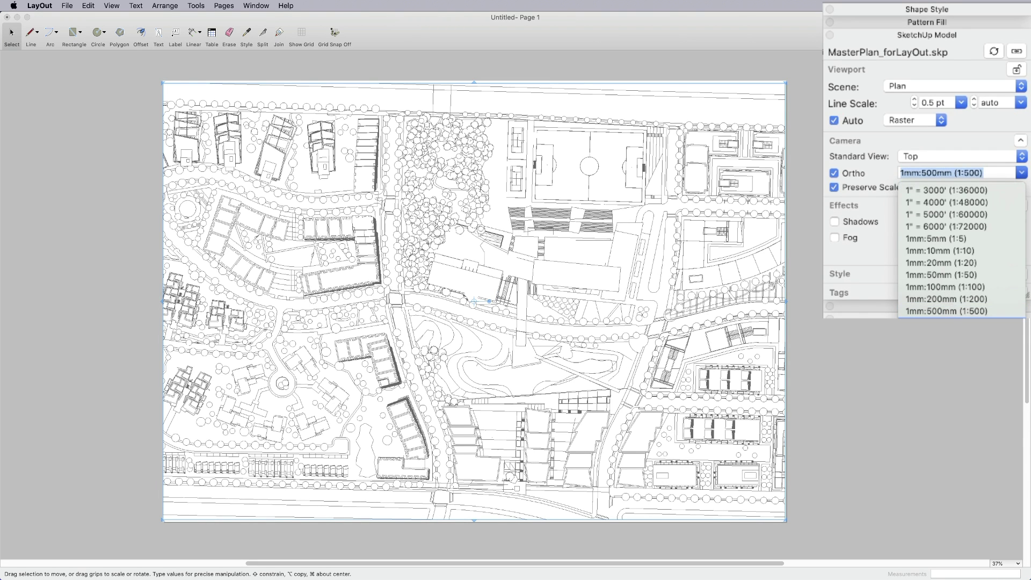
key("Down")
key("Return")
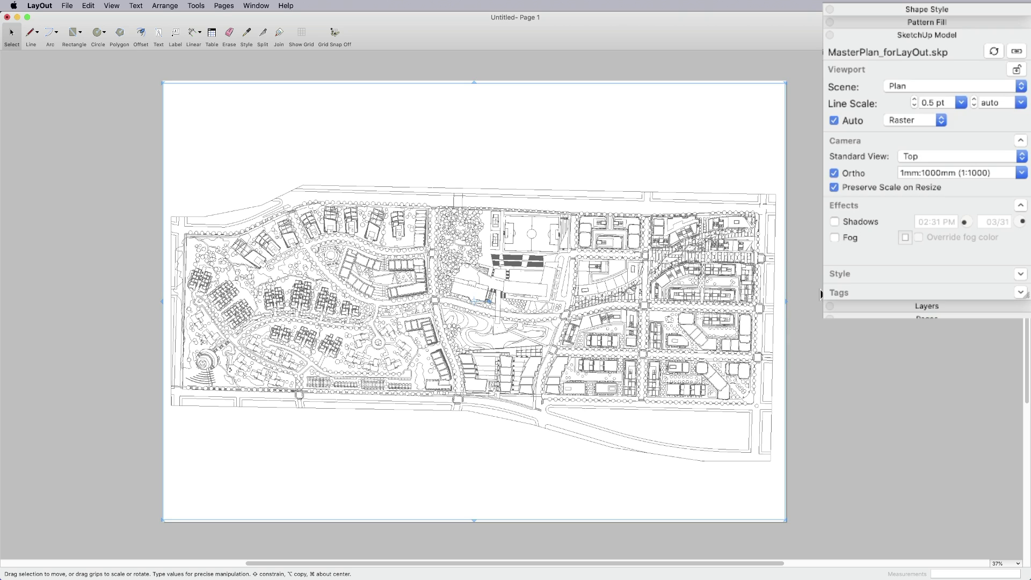
left_click(829, 350)
left_click(634, 345)
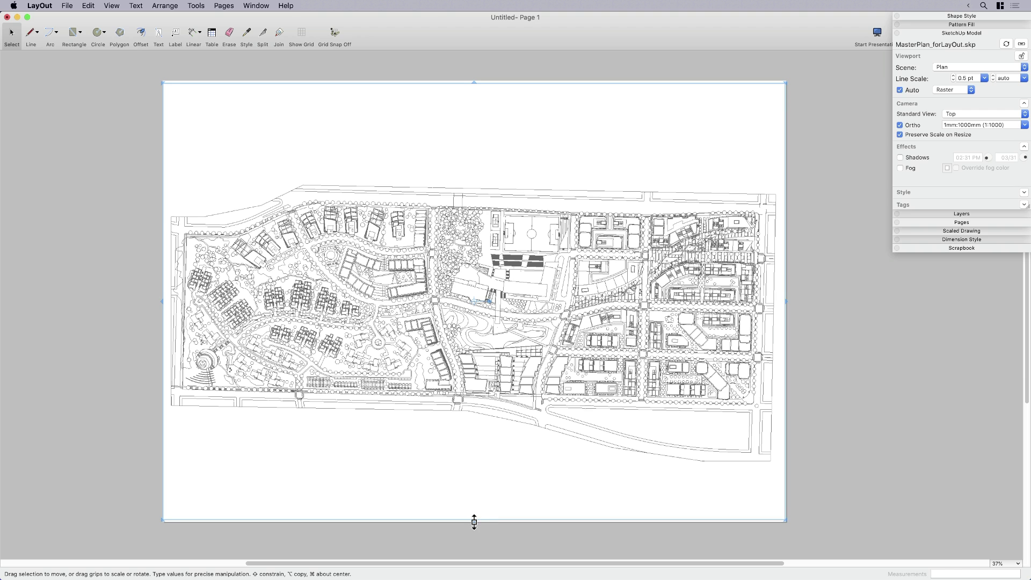
Crop the viewport's top and bottom edges around the plan and move it up the page.
left_click_drag(474, 520, 486, 467)
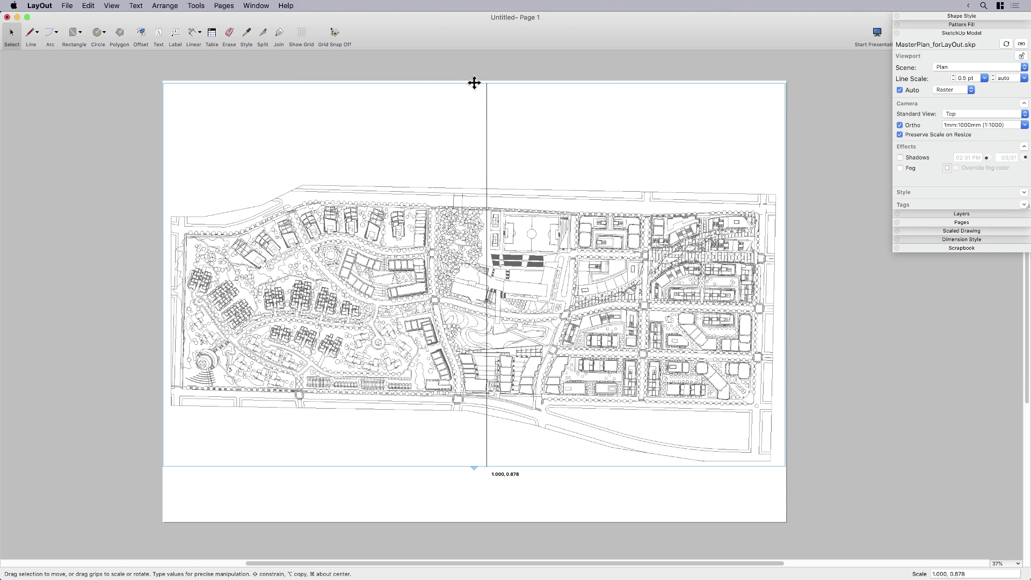
left_click_drag(476, 81, 487, 176)
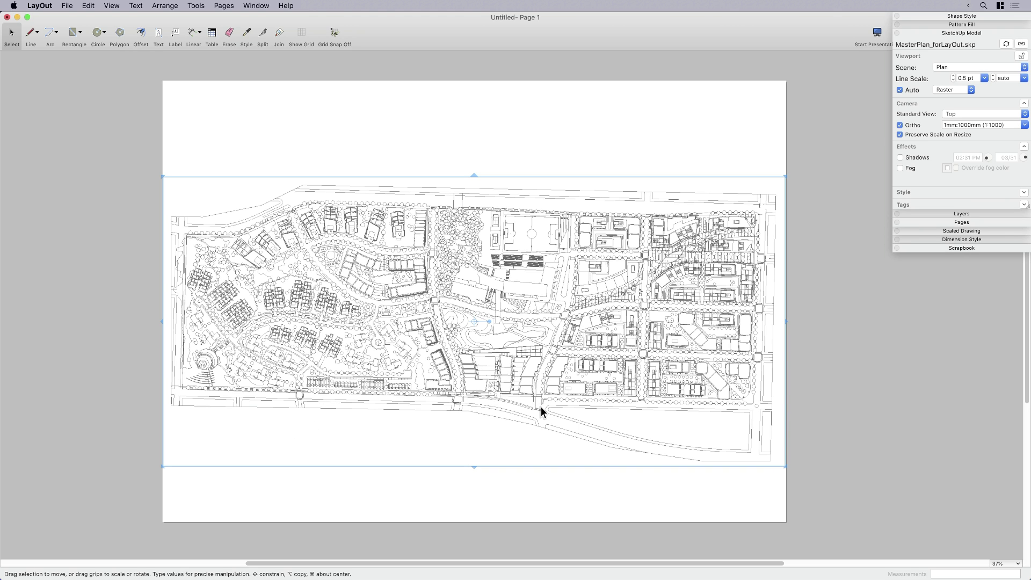
left_click_drag(570, 396, 569, 306)
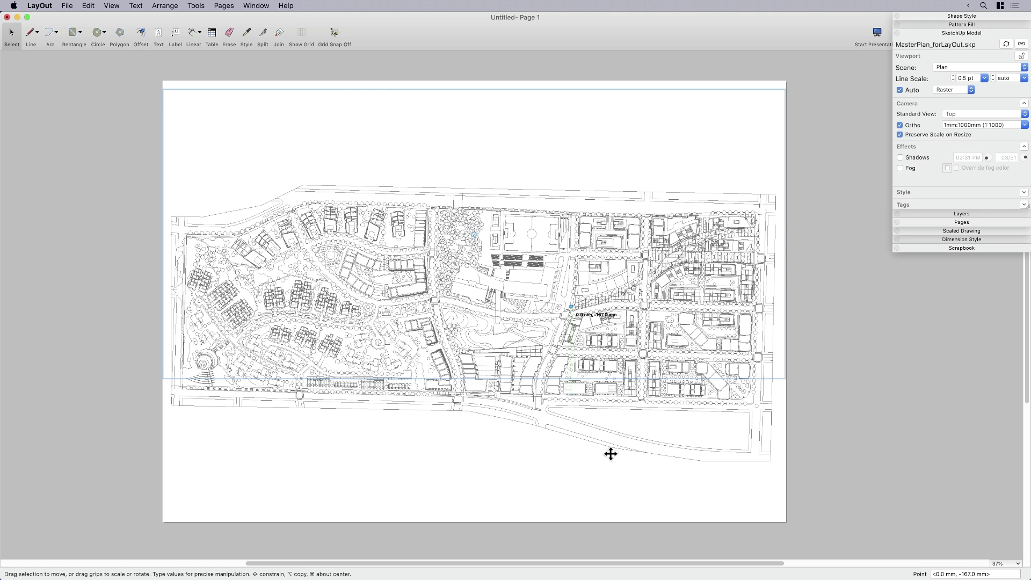
left_click(610, 455)
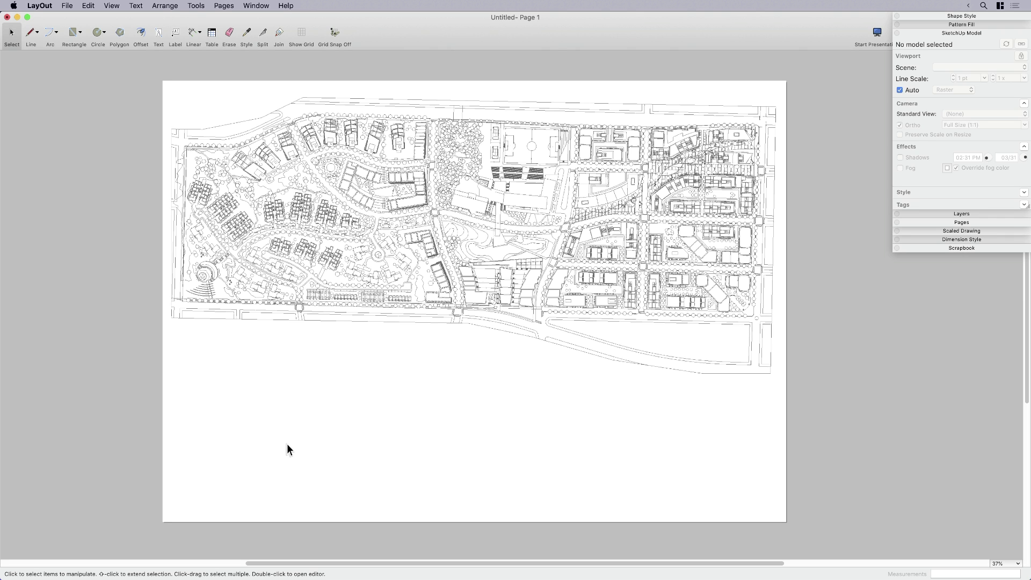
Nudge the cropped viewport slightly down into its final position and reselect it.
left_click_drag(548, 281, 549, 300)
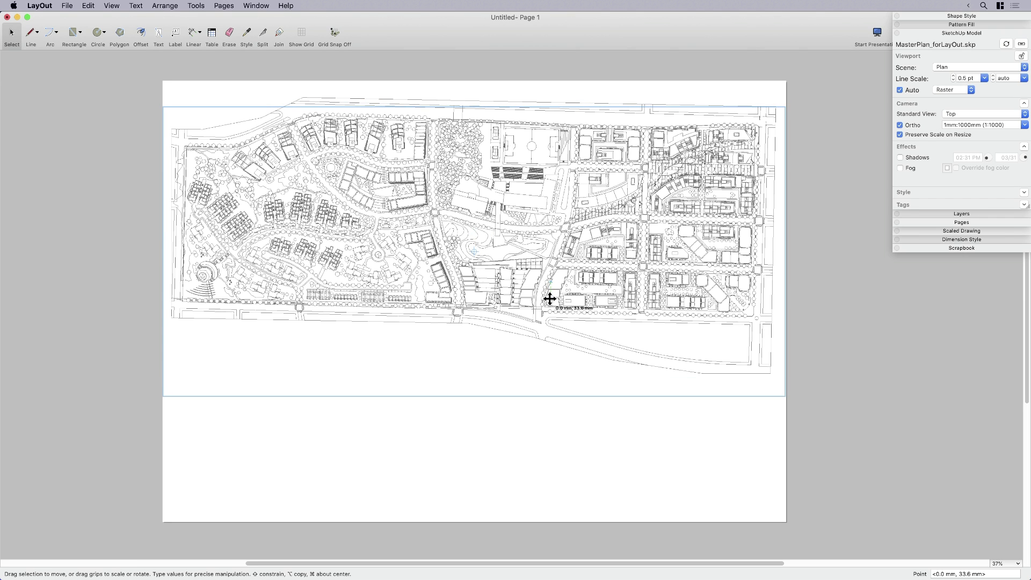
left_click(614, 417)
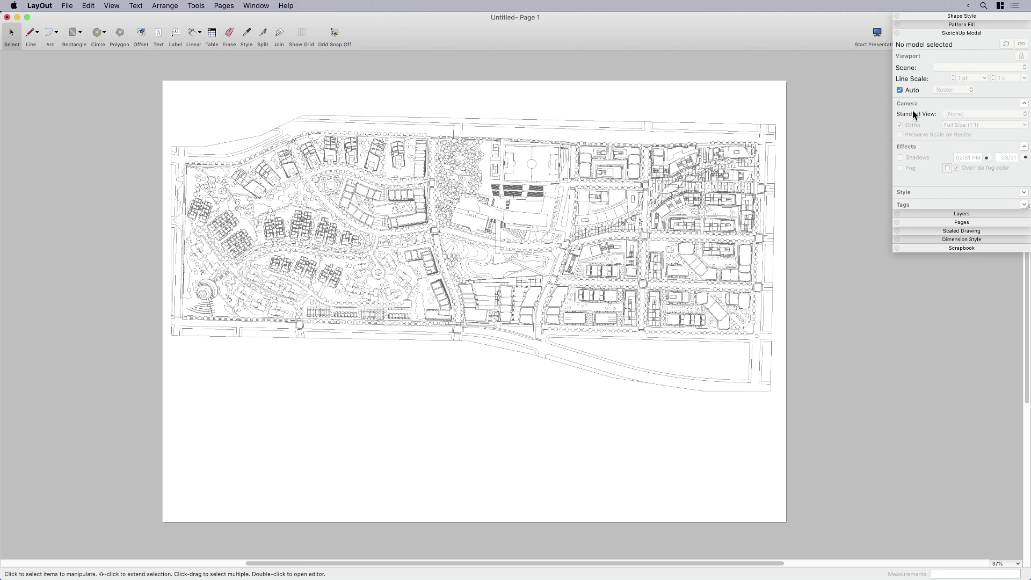
key("super+a")
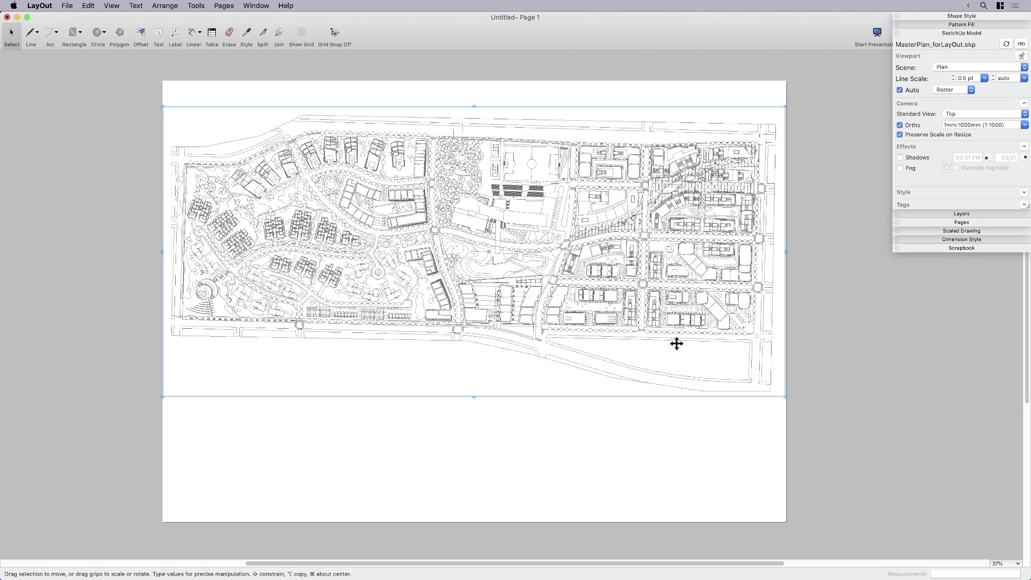
left_click(675, 467)
left_click(657, 363)
Rename Page 1 to 'All', then duplicate it and name the copy 'Base'.
left_click(961, 222)
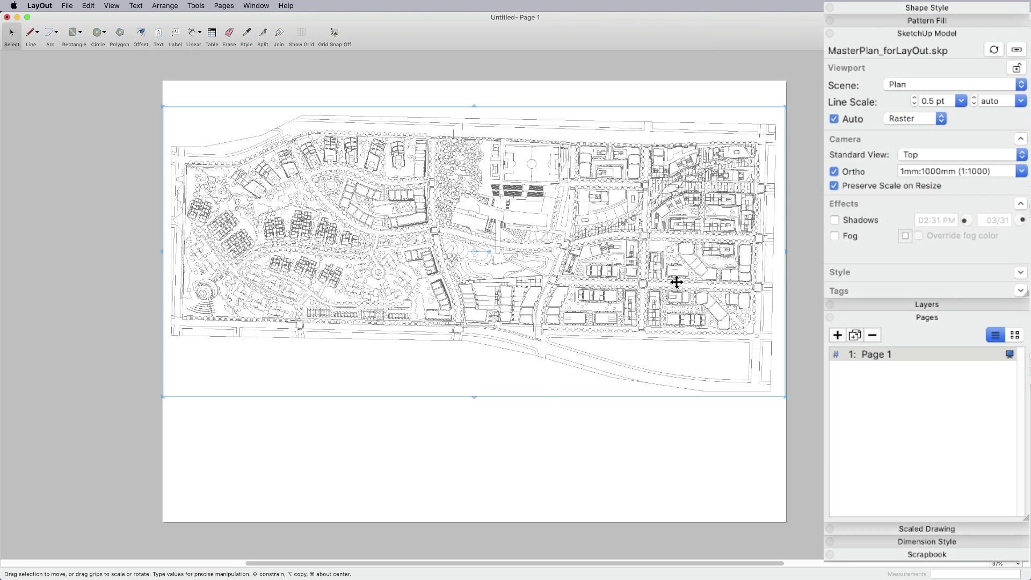
double_click(877, 355)
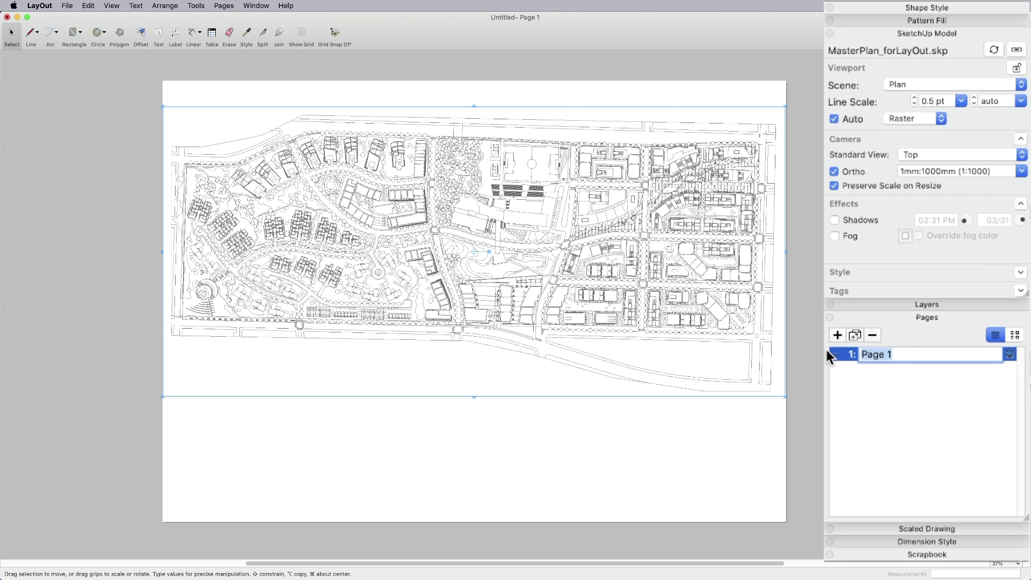
type("All")
key("Return")
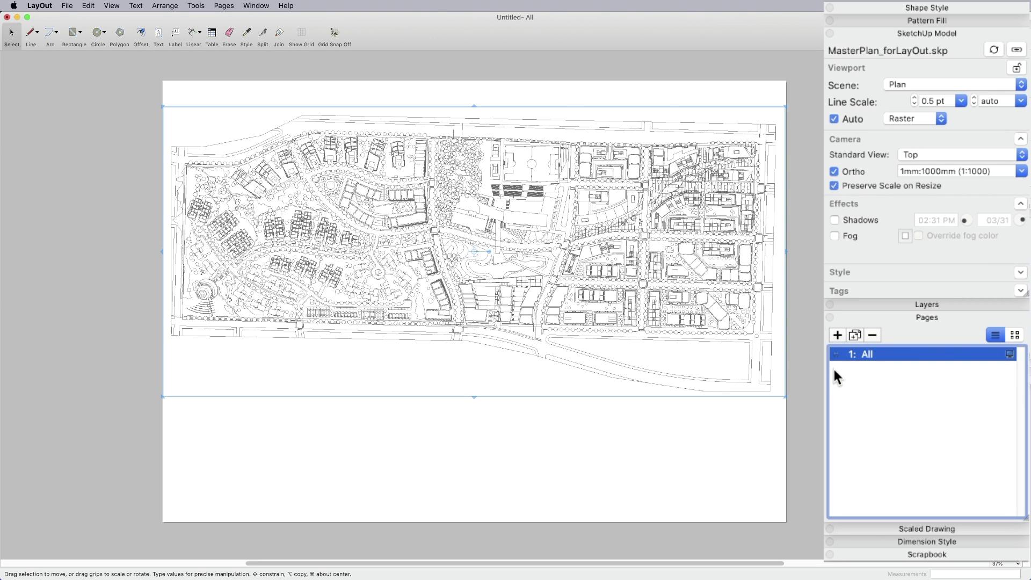
left_click(856, 335)
double_click(877, 369)
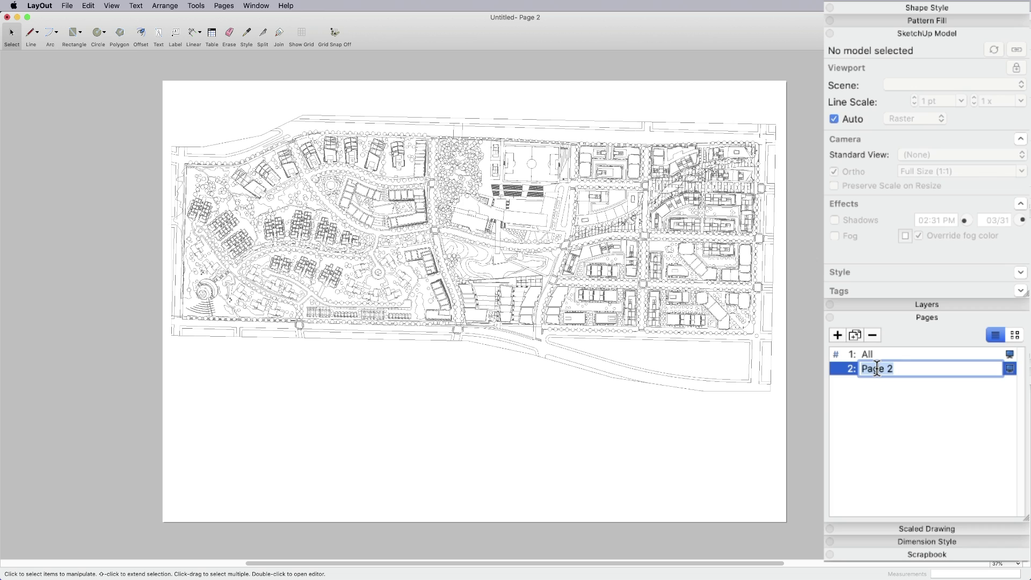
type("Base")
key("Return")
Add two more duplicate pages named 'Trees' and 'Bldgs'.
left_click(854, 334)
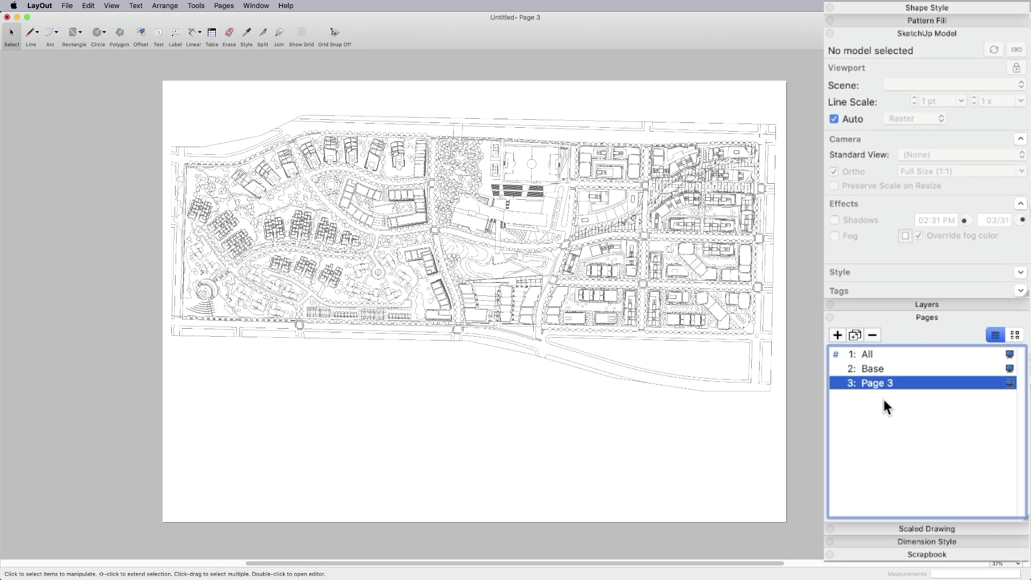
double_click(878, 382)
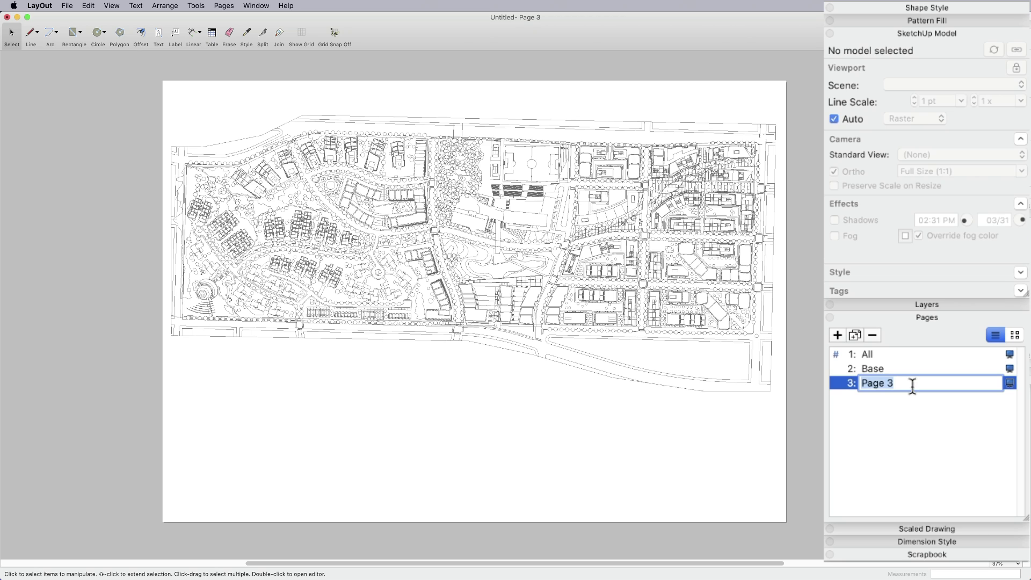
type("Trees")
key("Return")
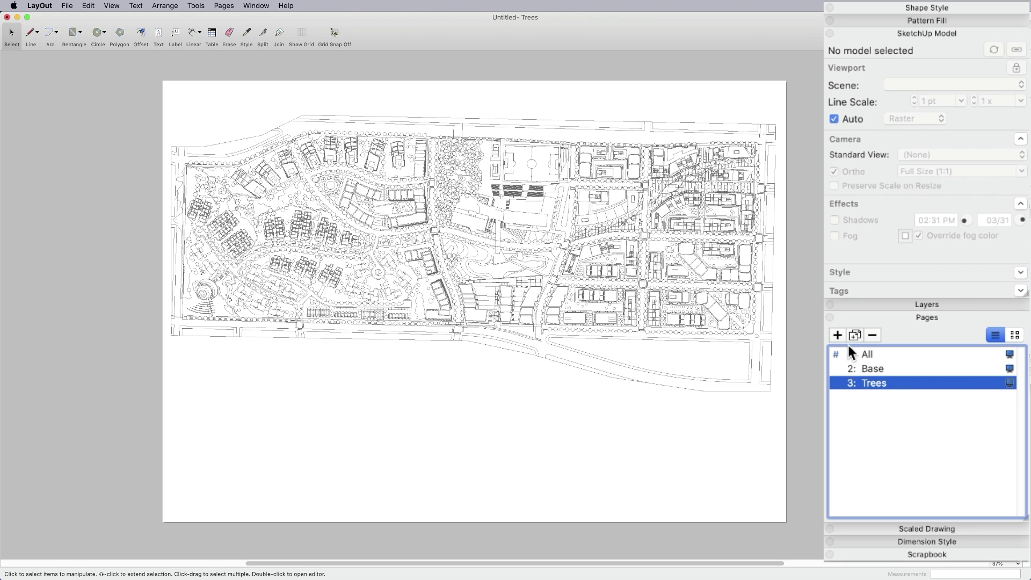
left_click(838, 334)
double_click(882, 397)
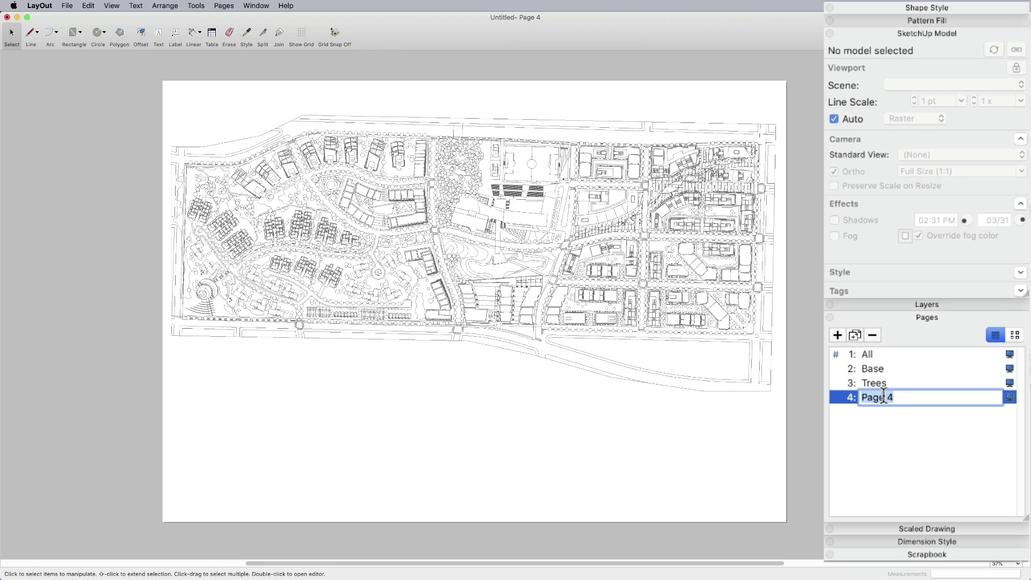
type("Bldgs")
key("Return")
left_click(695, 319)
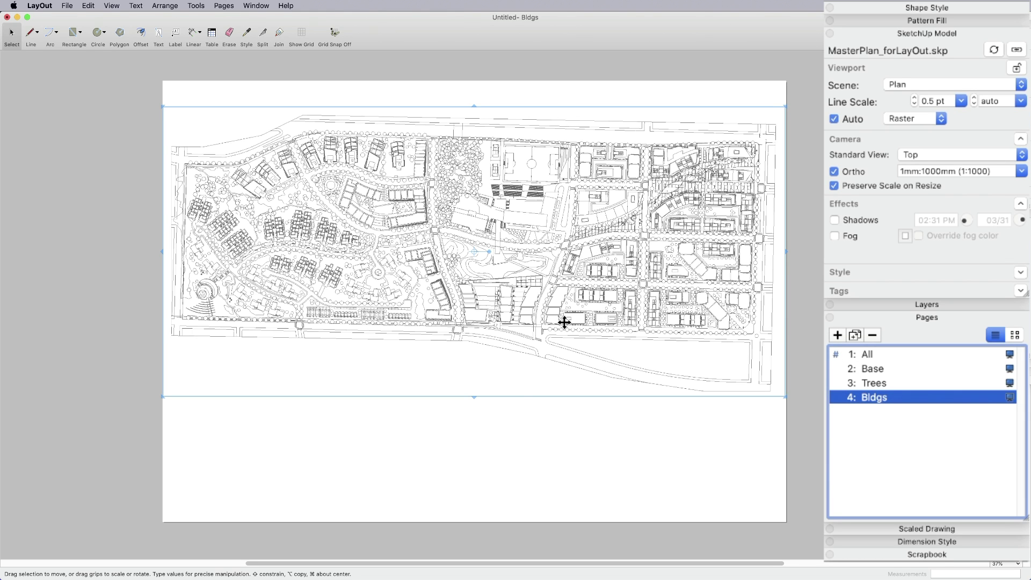
On the Base page, hide the Trees, Extras and Bldgs tags in the viewport.
scroll(565, 321, "up", 3)
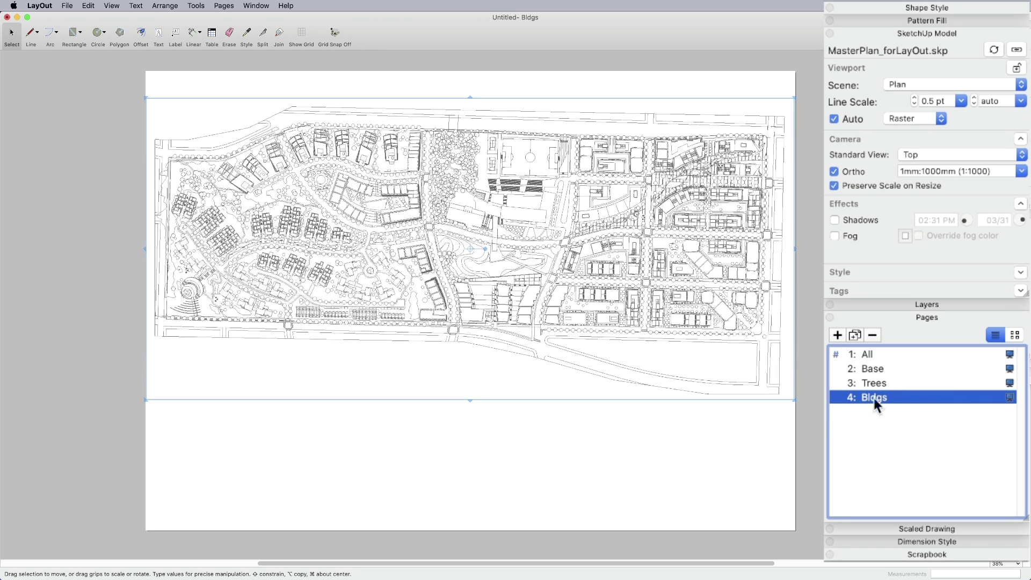
left_click(872, 372)
left_click(688, 306)
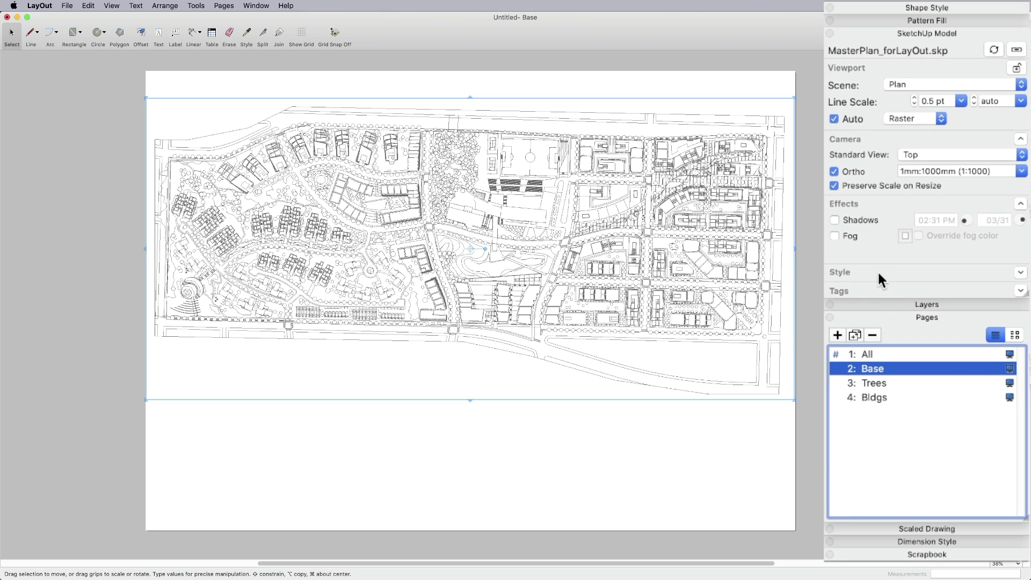
left_click(879, 290)
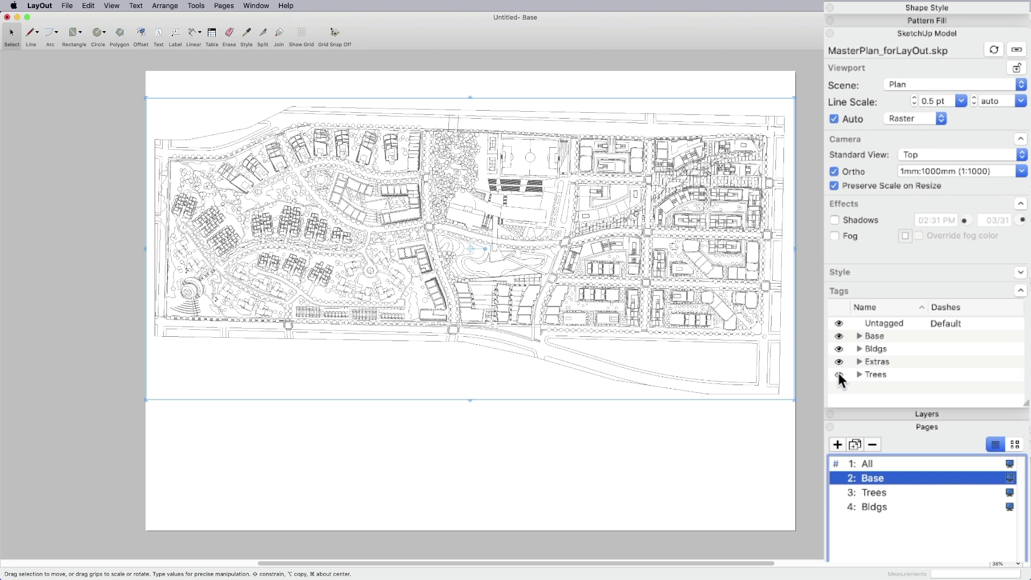
left_click(839, 374)
left_click(839, 362)
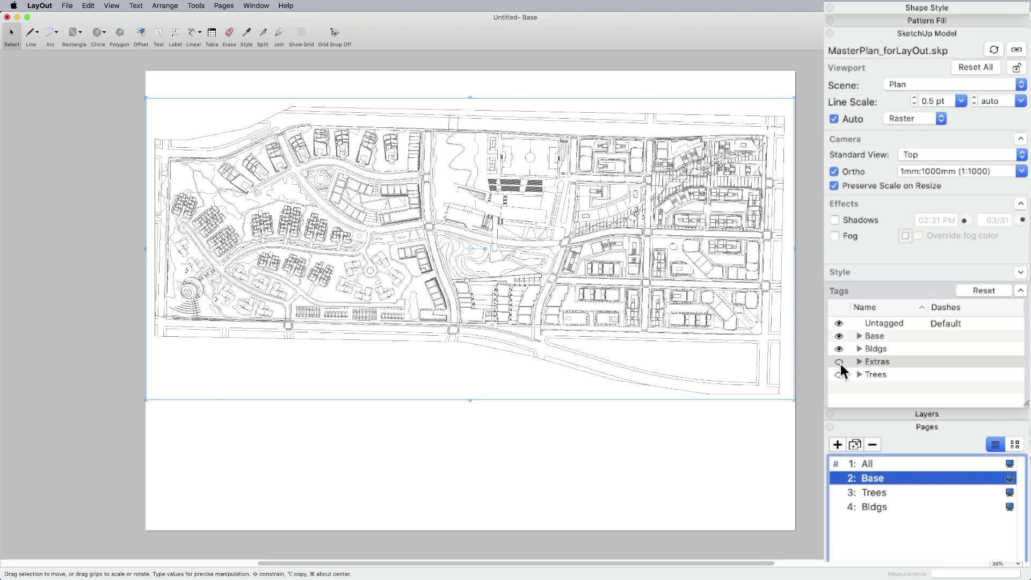
left_click(839, 349)
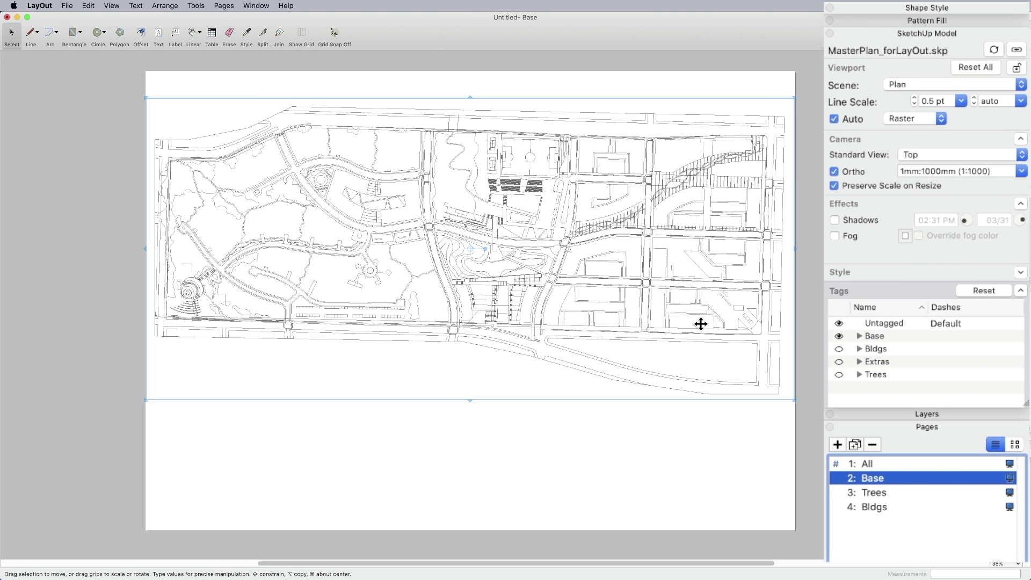
left_click(808, 465)
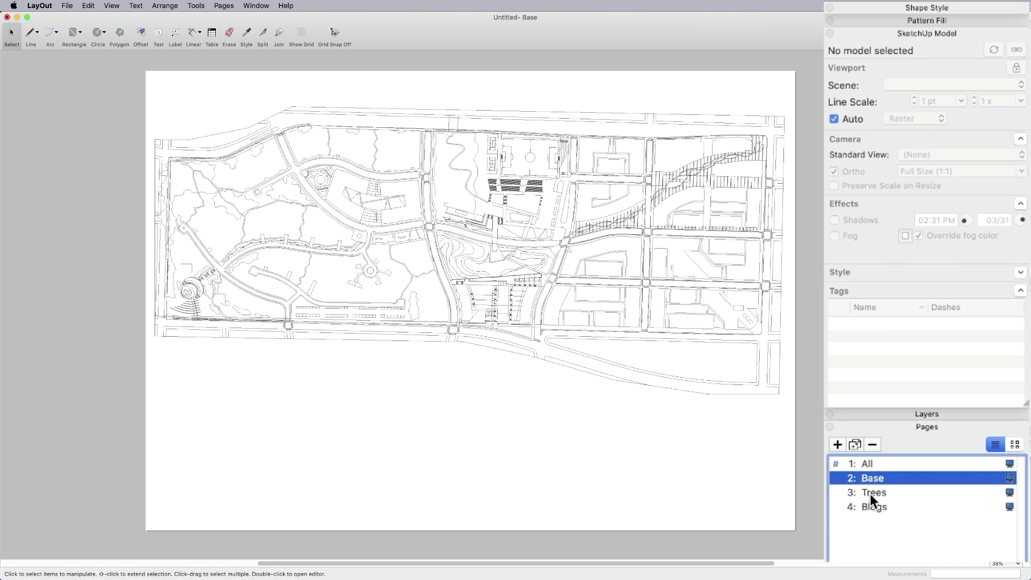
On the Trees page, hide the Base, Bldgs and Extras tags so only trees show.
left_click(871, 493)
left_click(707, 323)
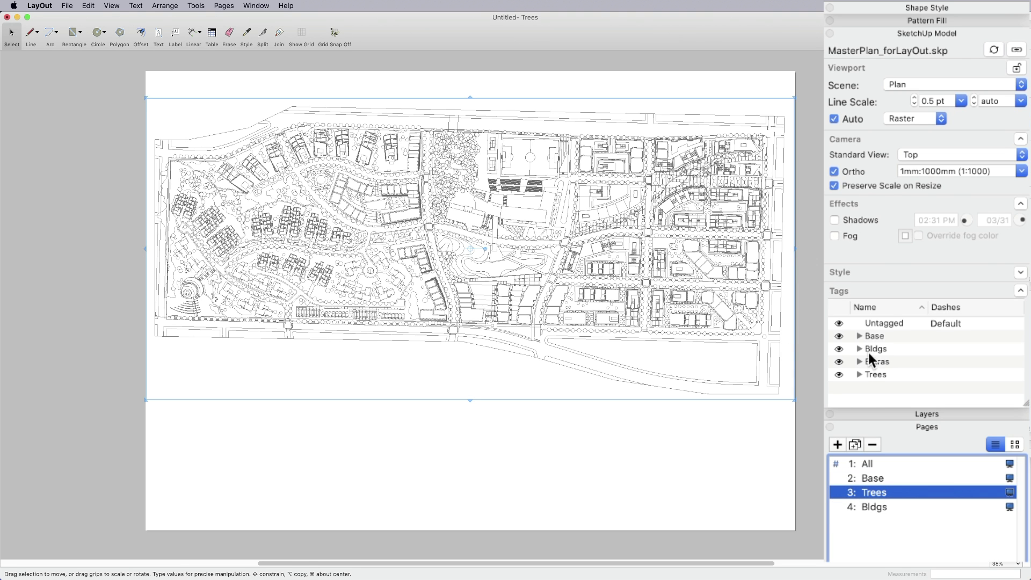
left_click(839, 336)
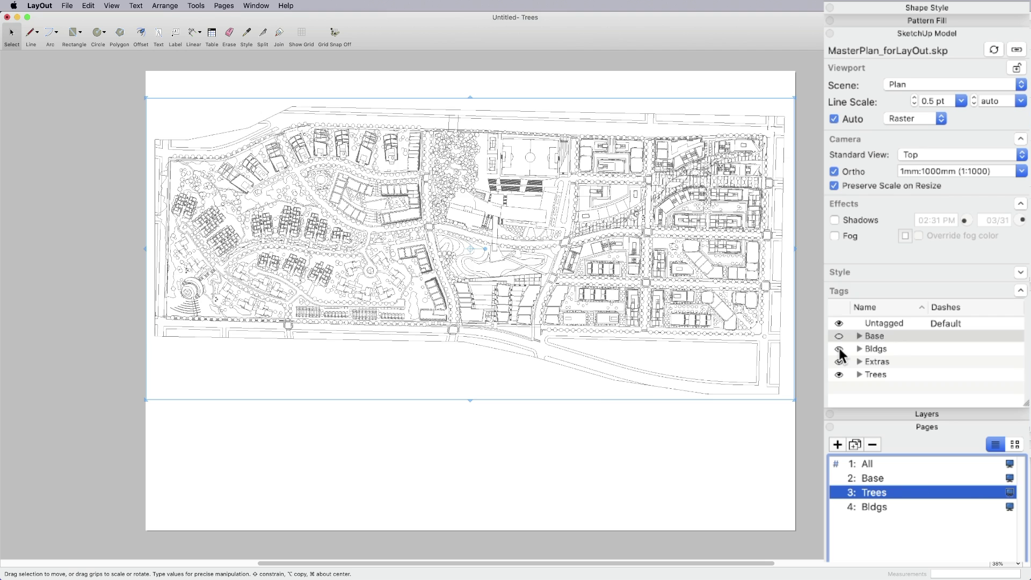
left_click(839, 349)
left_click(839, 361)
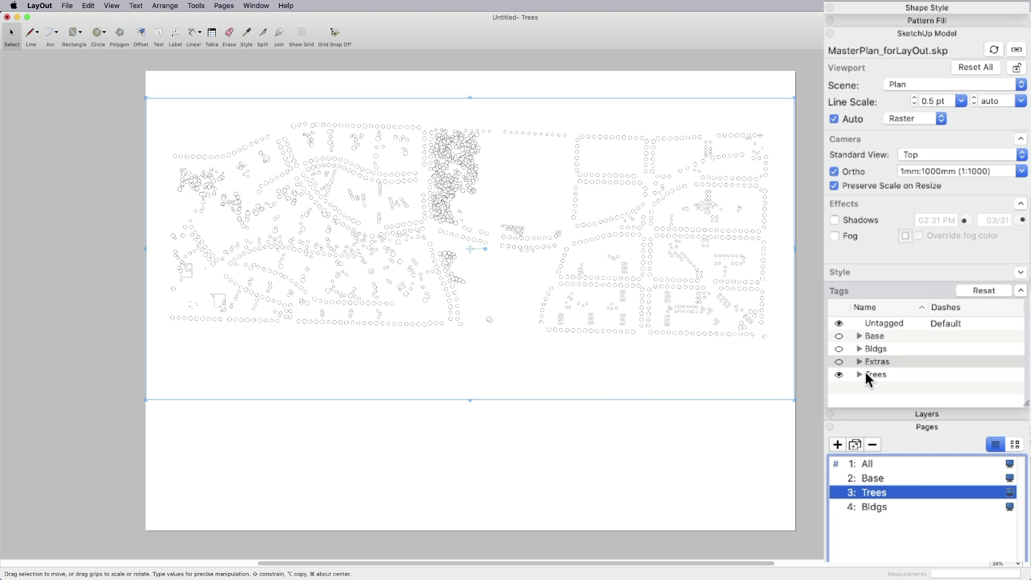
left_click(743, 449)
On the Bldgs page, hide the Trees, Extras and Base tags so only buildings show.
left_click(876, 507)
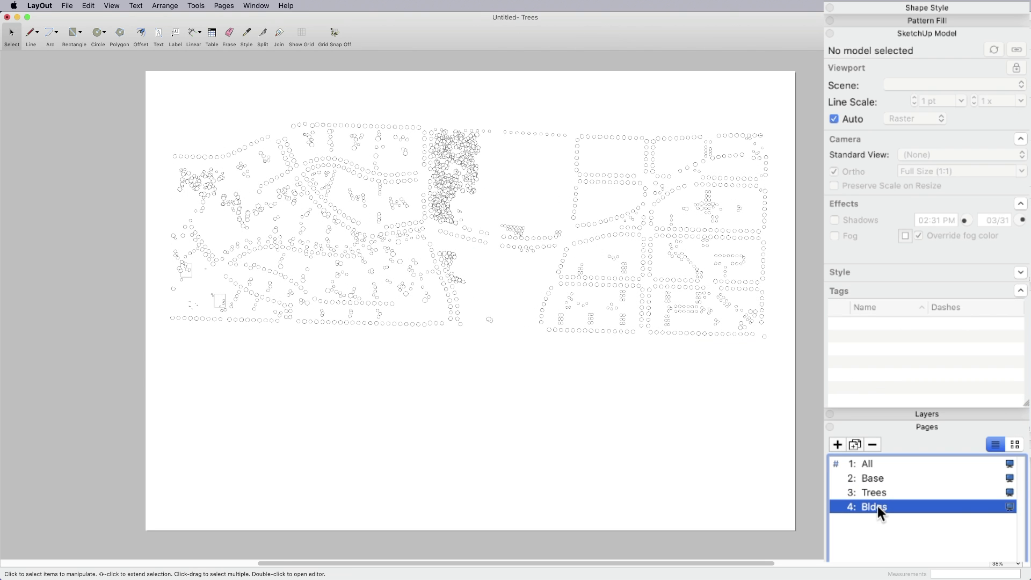
left_click(686, 317)
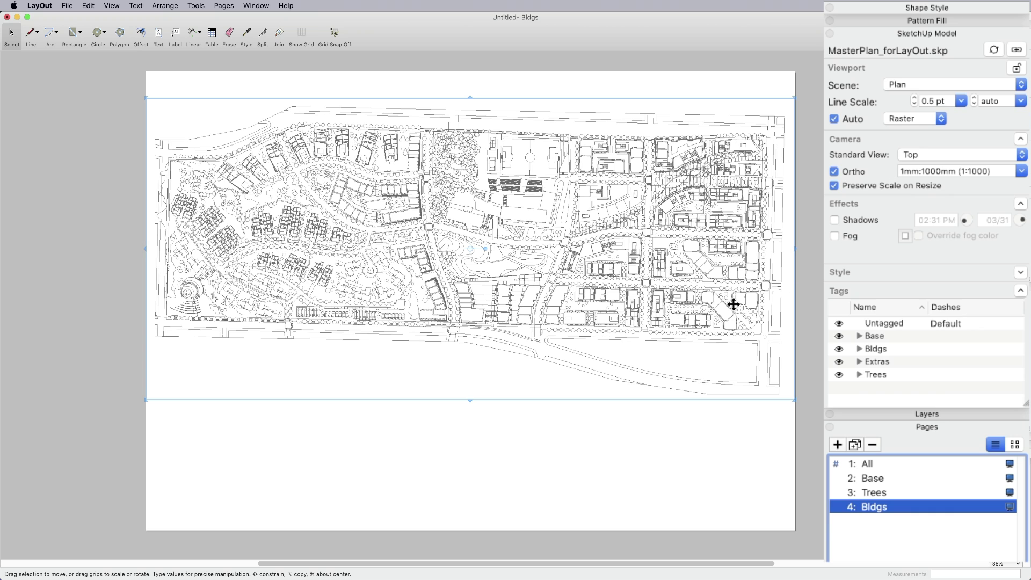
left_click(840, 376)
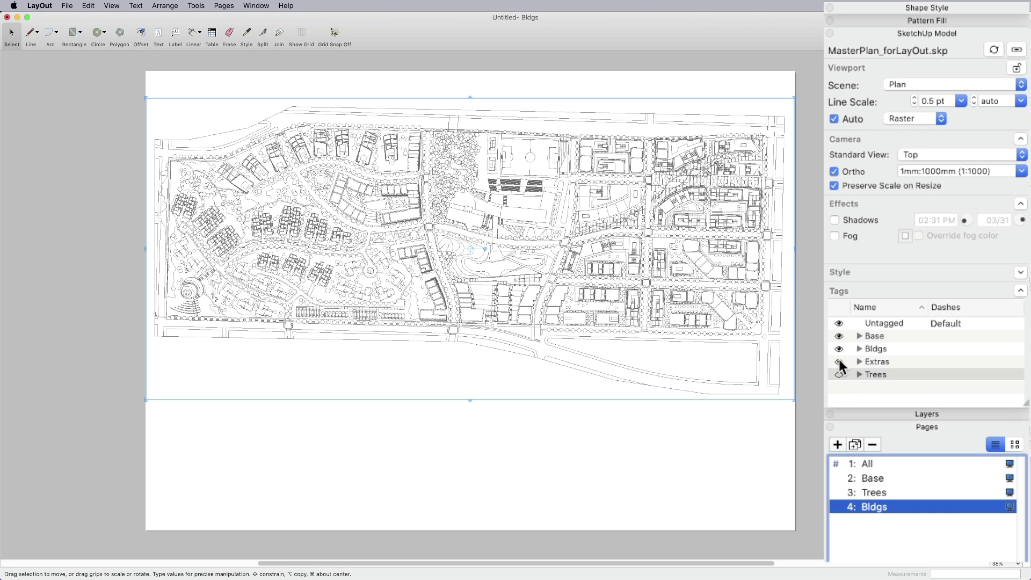
left_click(840, 362)
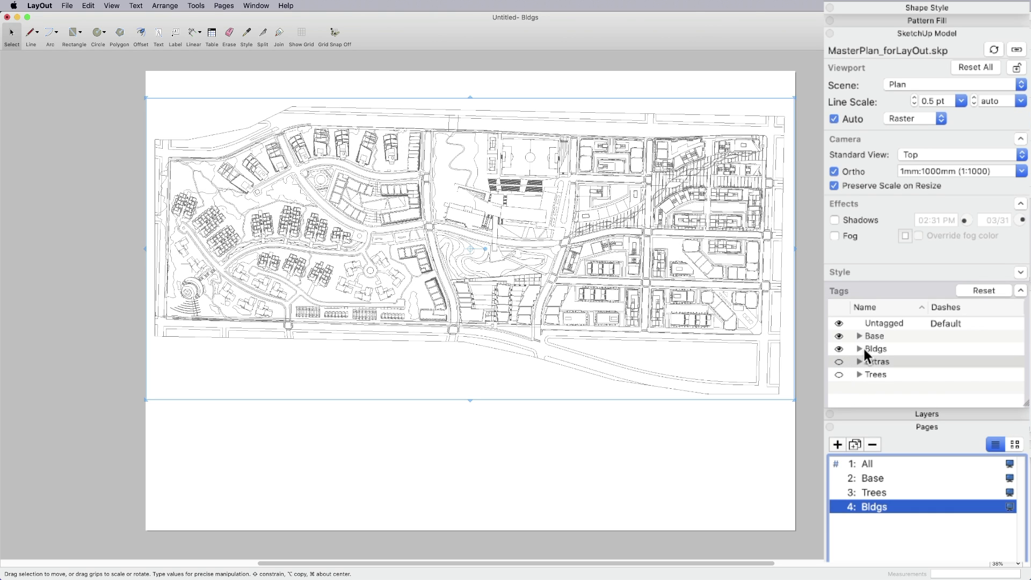
left_click(839, 336)
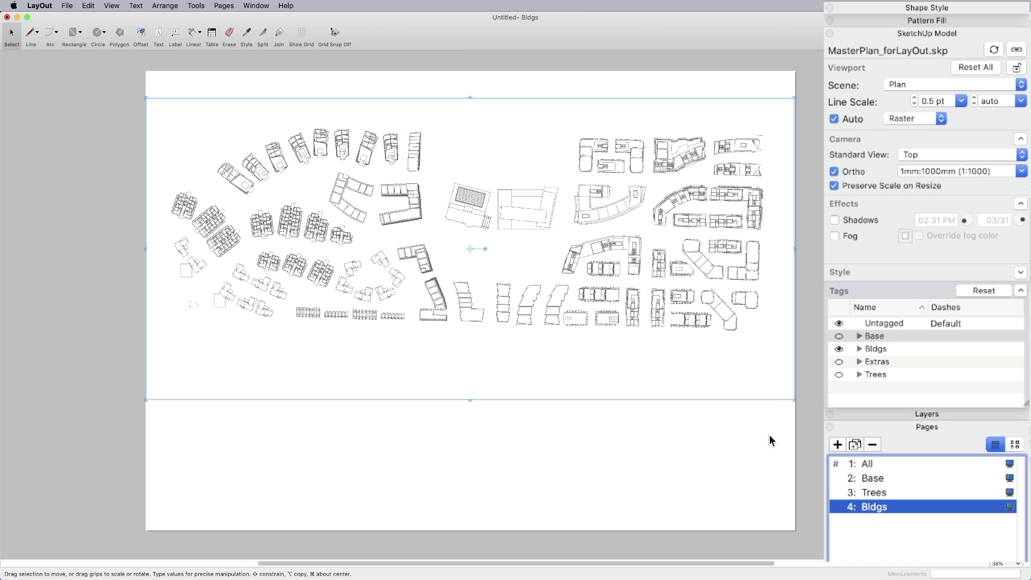
left_click(768, 439)
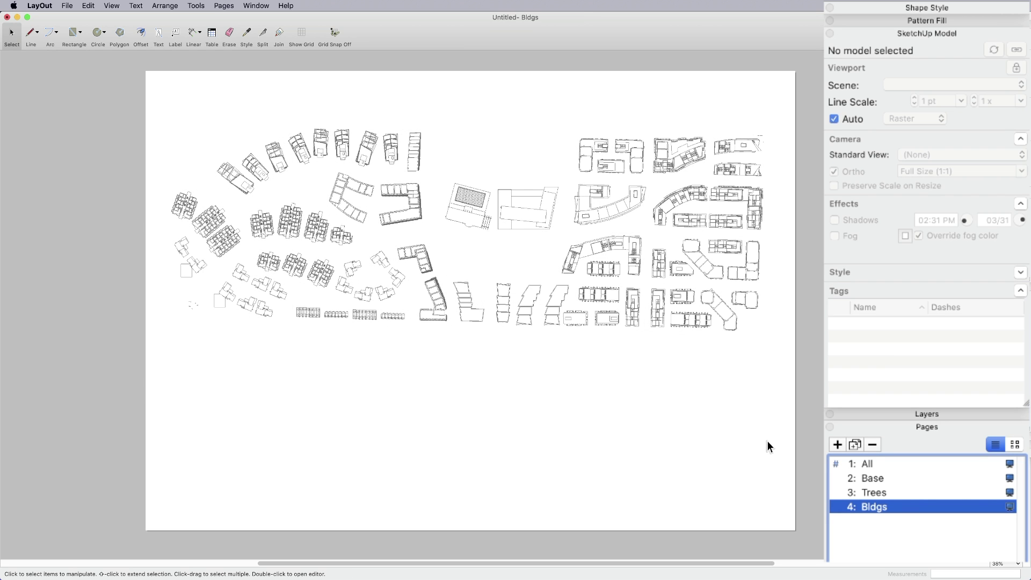
Review the Trees, Base and All pages, then return to Trees and select its viewport.
left_click(930, 339)
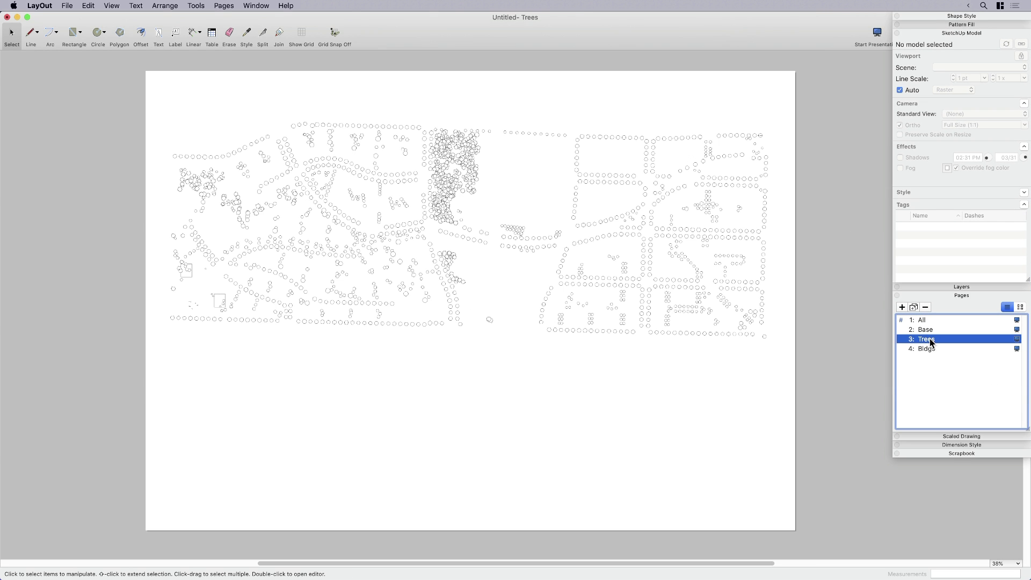
left_click(931, 327)
left_click(931, 322)
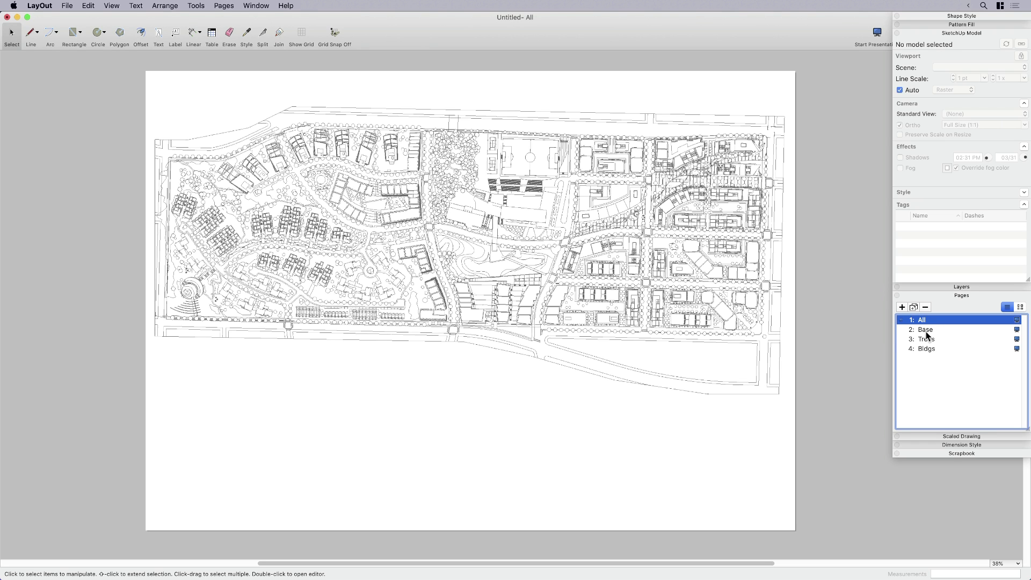
left_click(926, 340)
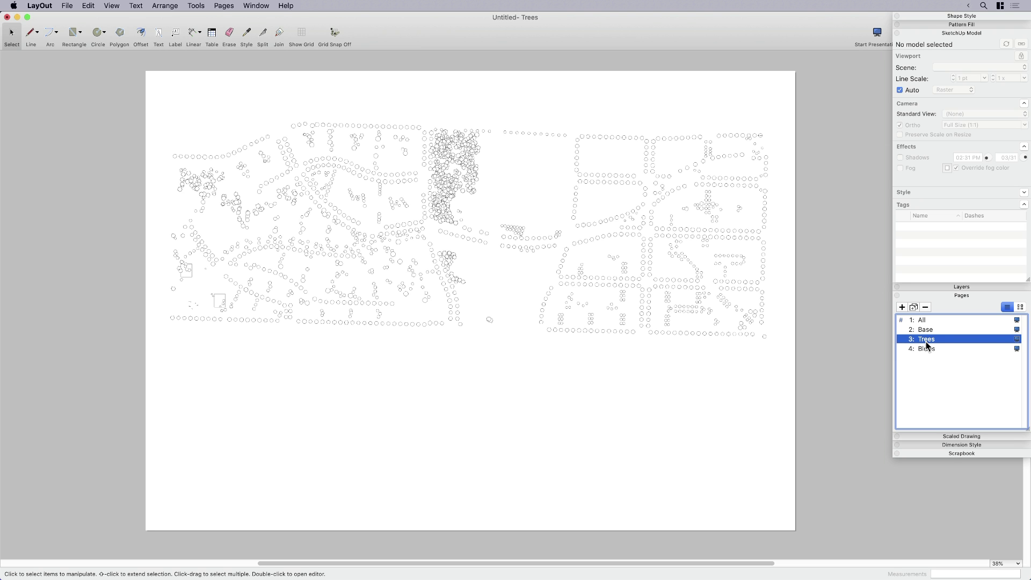
left_click(677, 332)
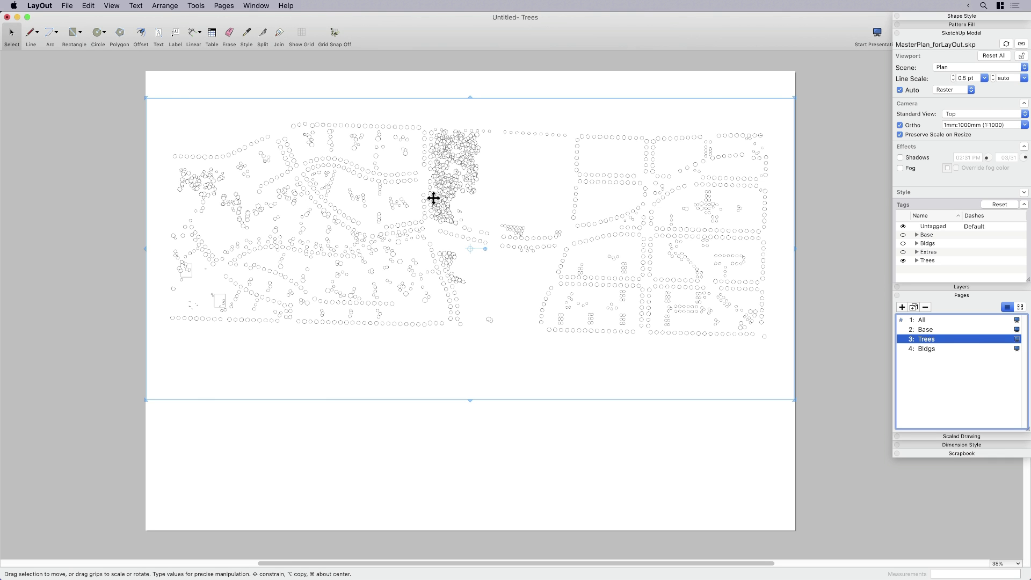
Zoom in on the dense tree cluster to reveal its jagged raster circles, then open the File menu.
scroll(432, 198, "up", 10)
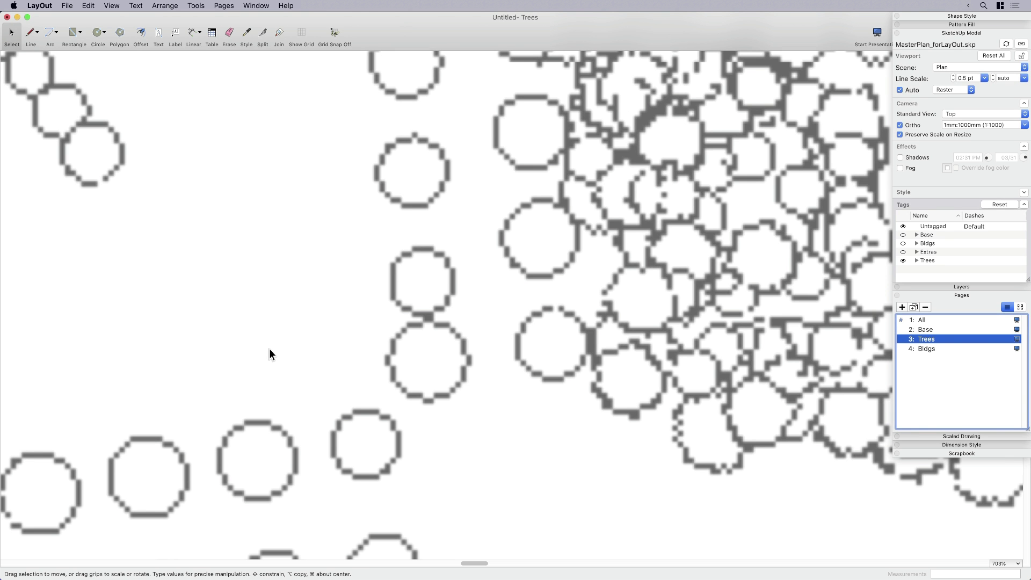
scroll(269, 352, "down", 3)
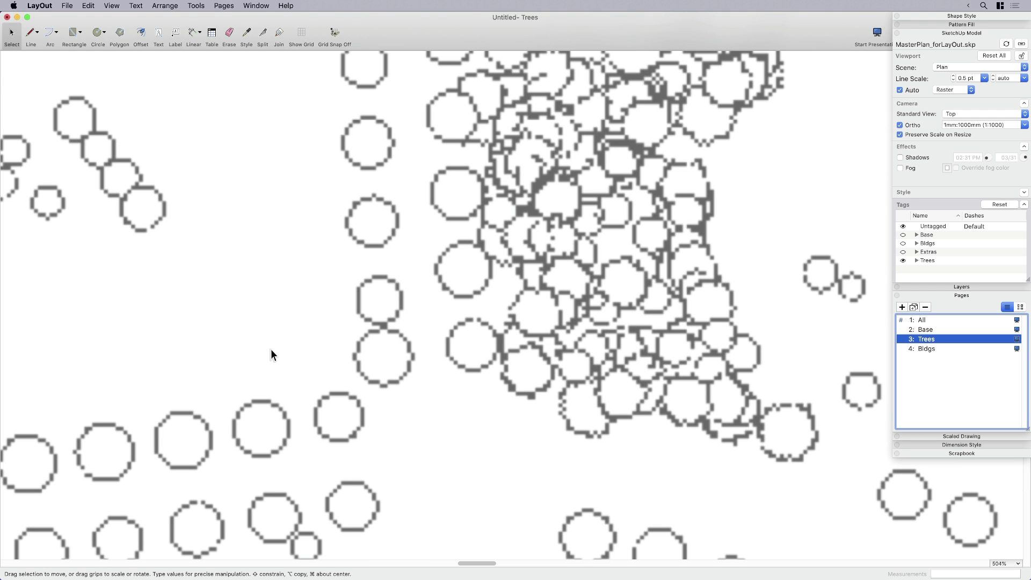
left_click(69, 6)
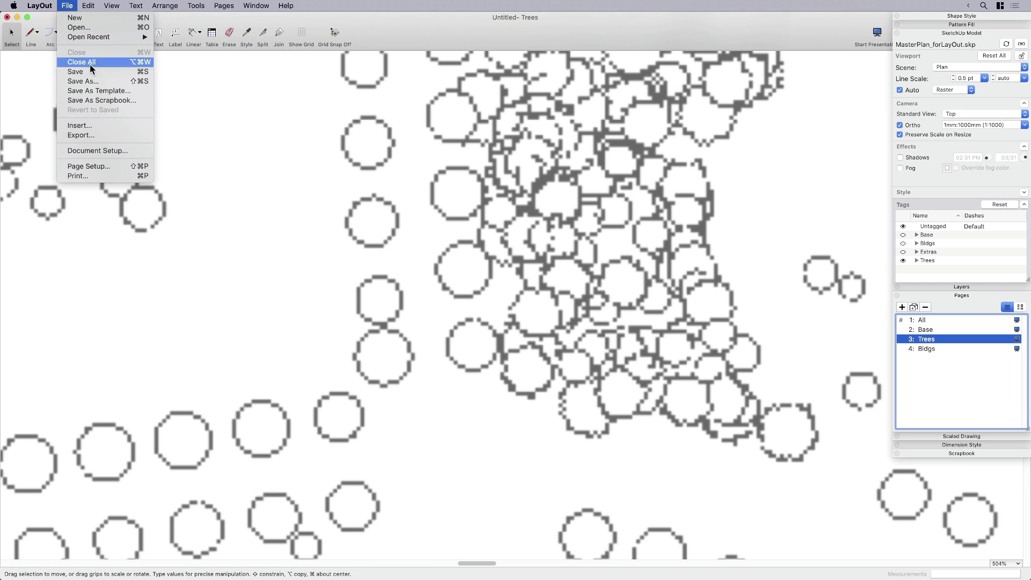
In Document Setup, set Output Resolution to High, leaving Display Resolution at Medium.
left_click(96, 151)
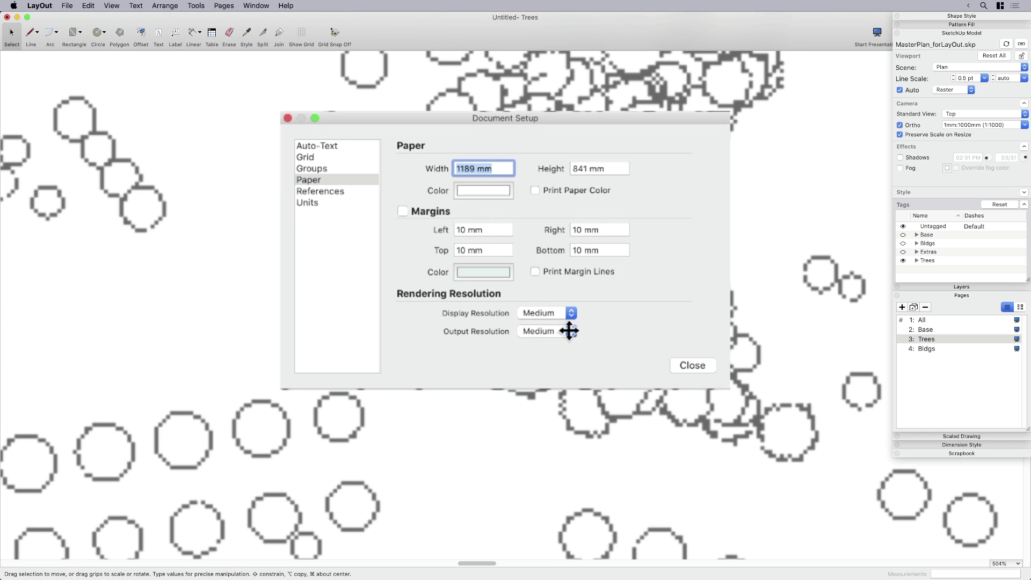
left_click(569, 331)
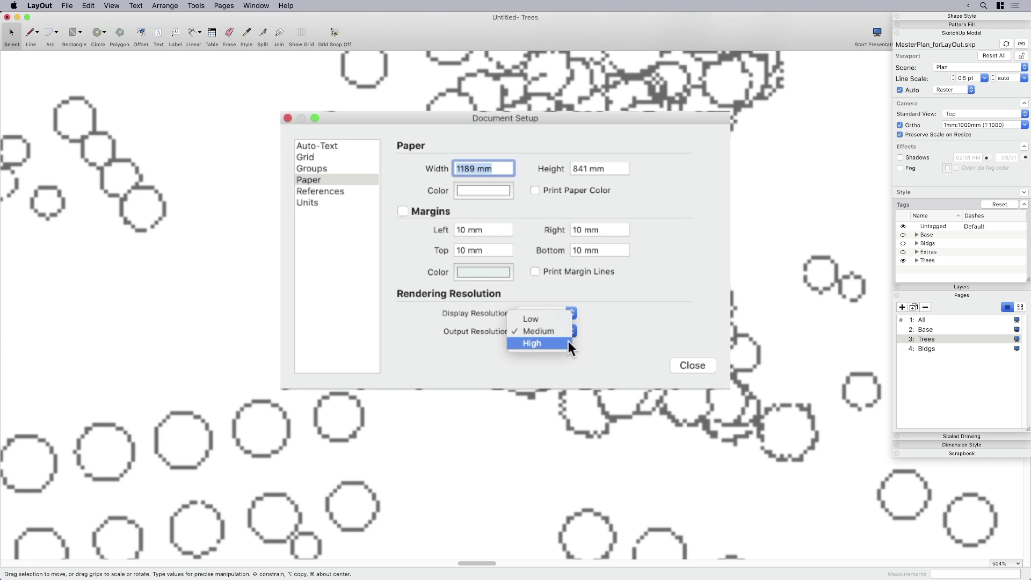
left_click(569, 343)
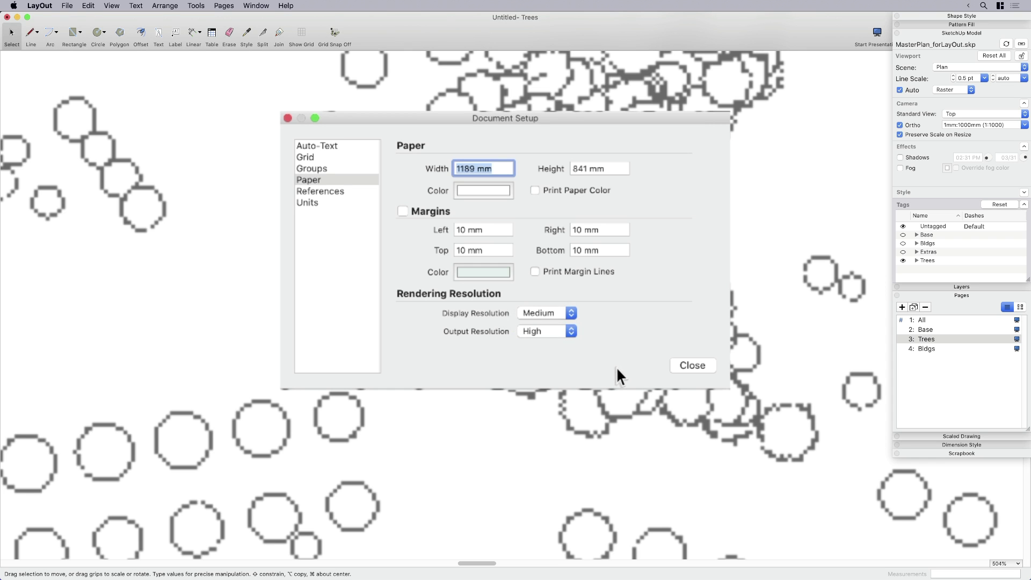
left_click(690, 366)
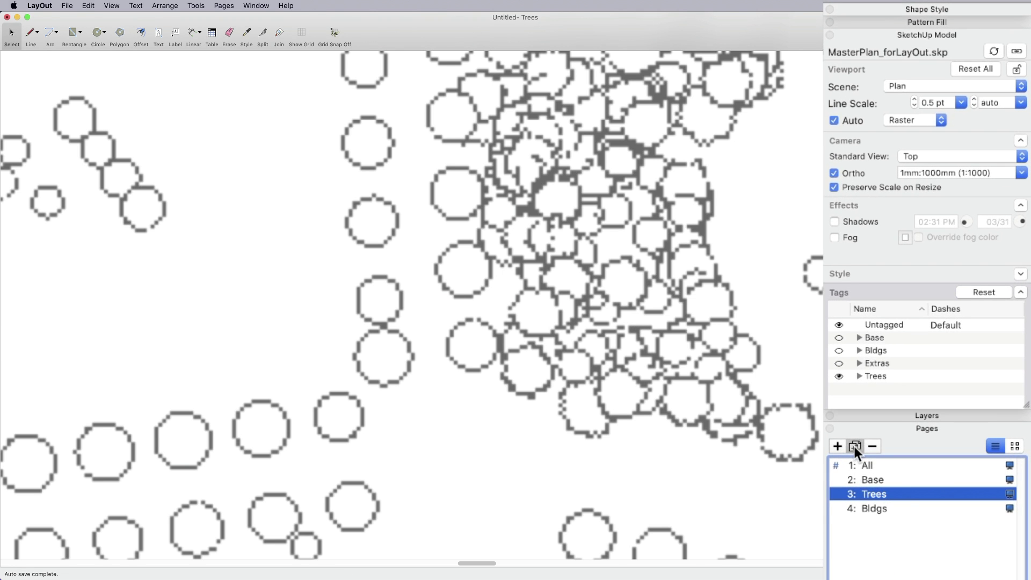
Duplicate the Trees page, rename the copy 'Trees-Vector', and select its viewport.
double_click(875, 507)
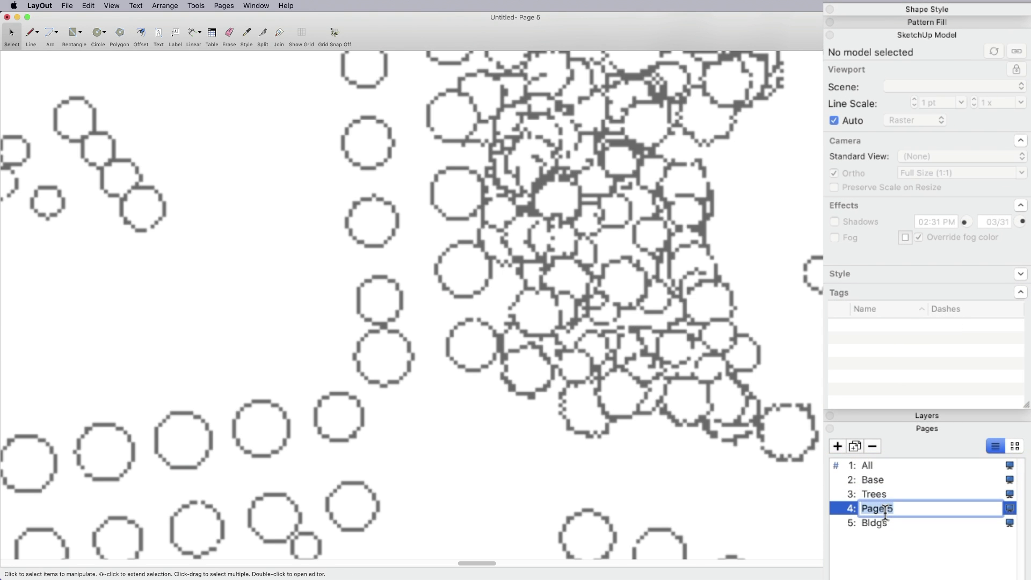
type("Trees-Vec")
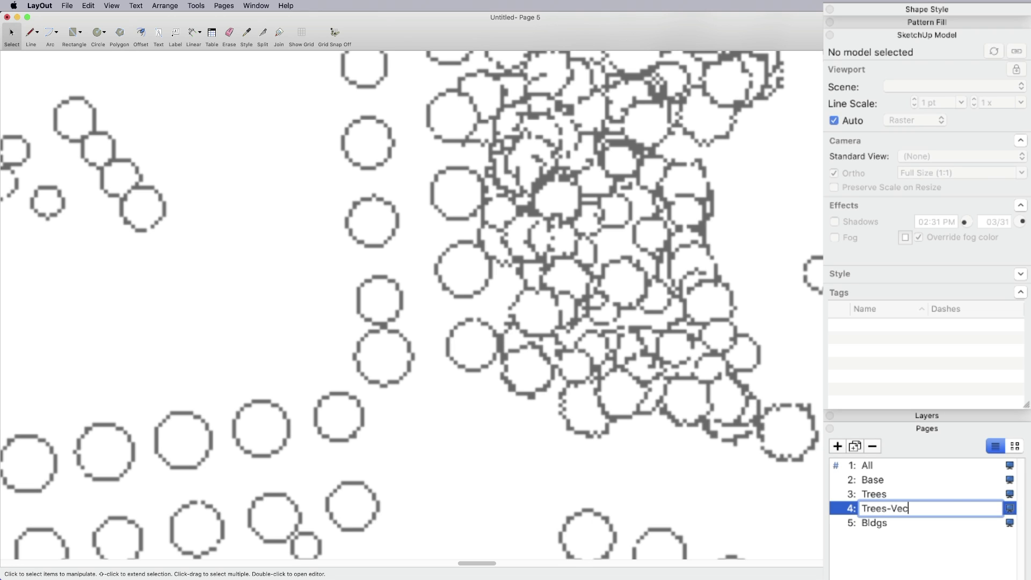
type("tor")
key("Return")
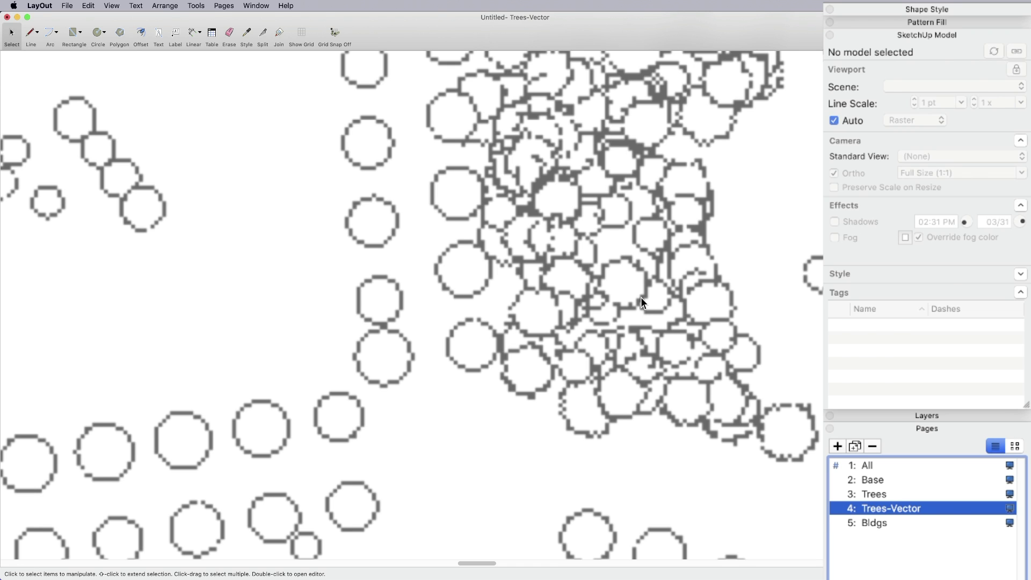
left_click(641, 297)
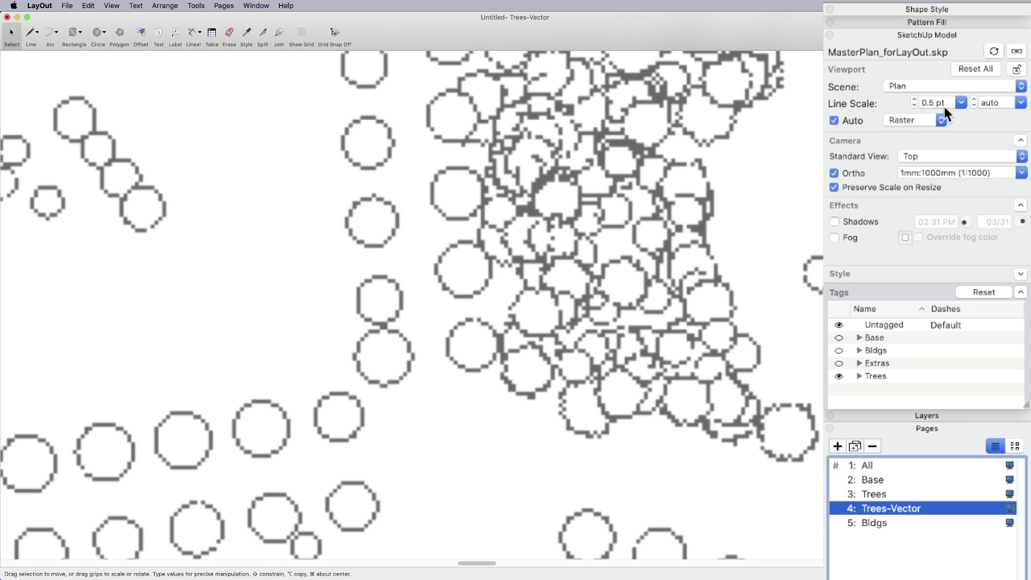
Check the Trees-Vector viewport's render mode popup in the SketchUp Model panel, then dismiss it.
left_click(923, 115)
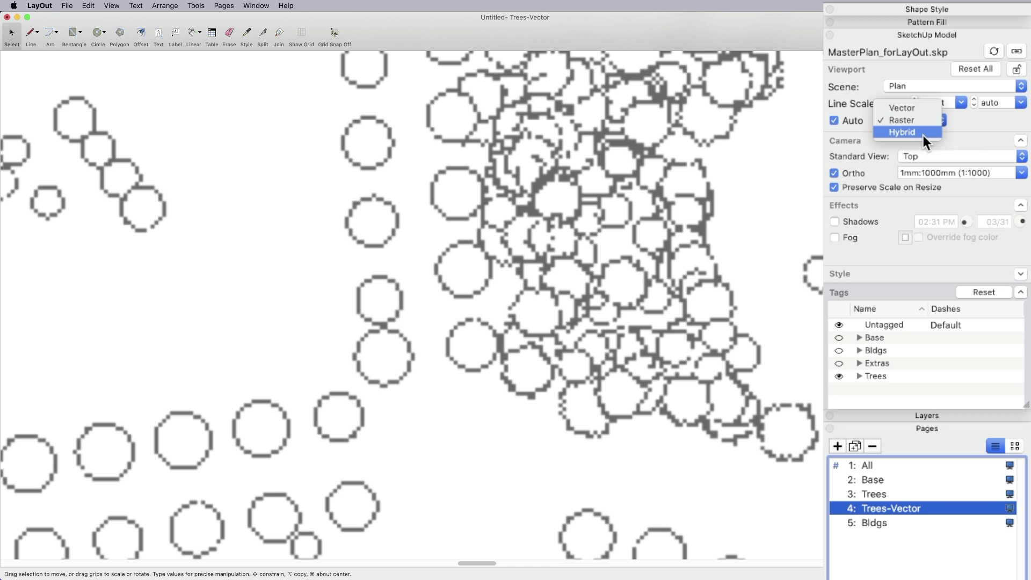
key("Escape")
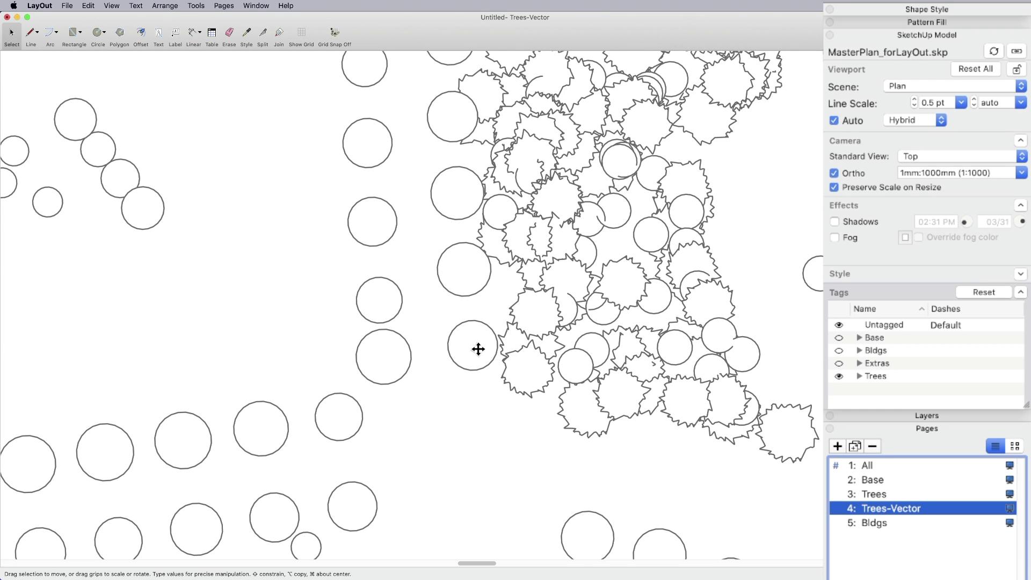
Return to the Trees page and start an export from the File menu.
left_click(871, 494)
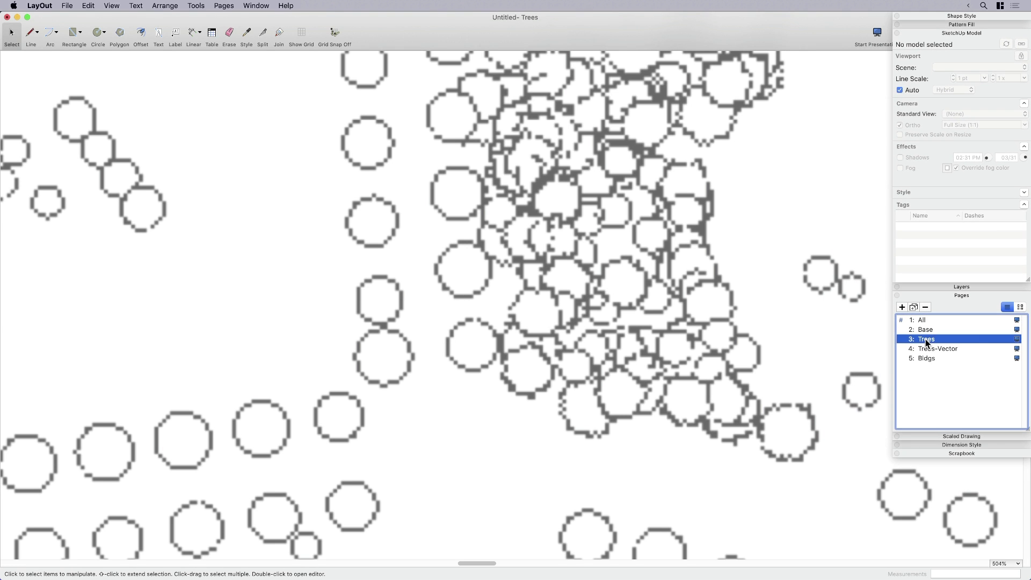
left_click(68, 6)
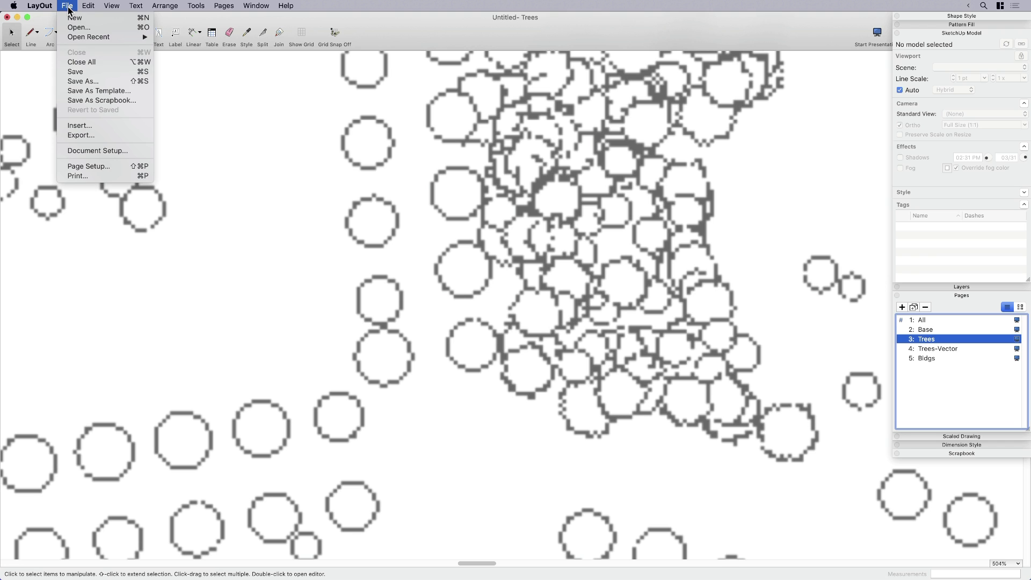
left_click(86, 138)
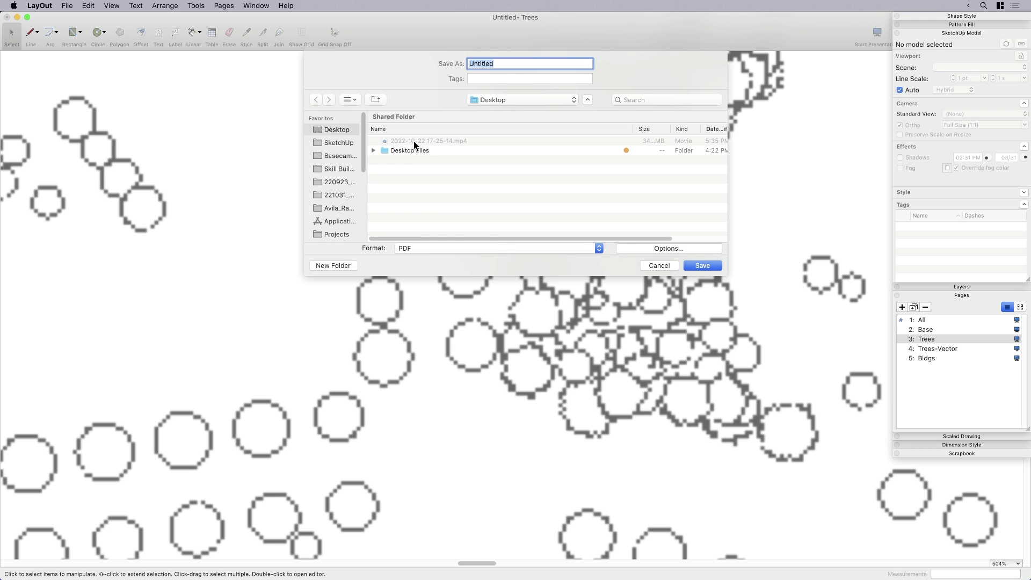
Export pages 3 to 4 as a PDF named Trees-2 on the Desktop.
left_click(655, 247)
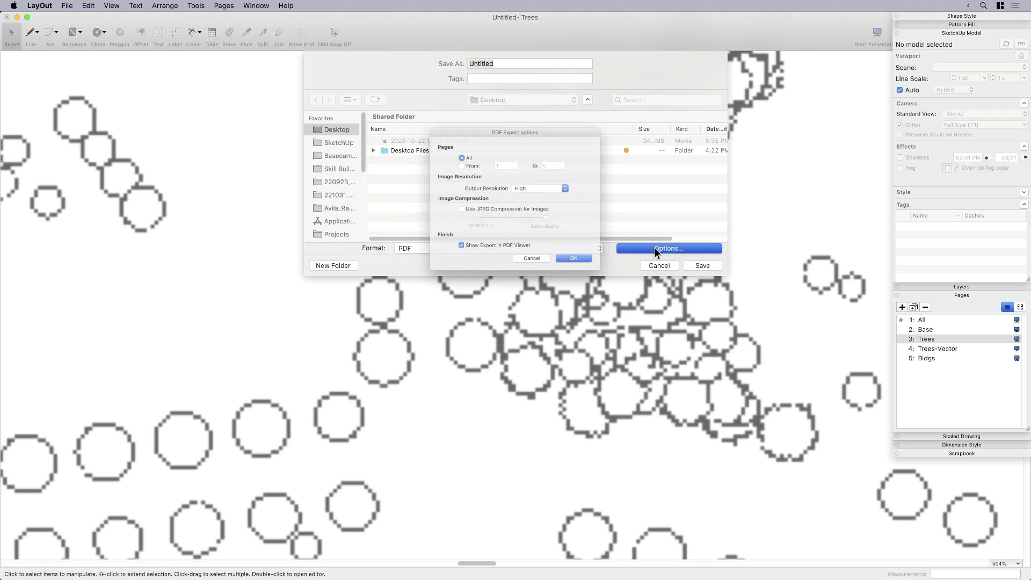
left_click(447, 157)
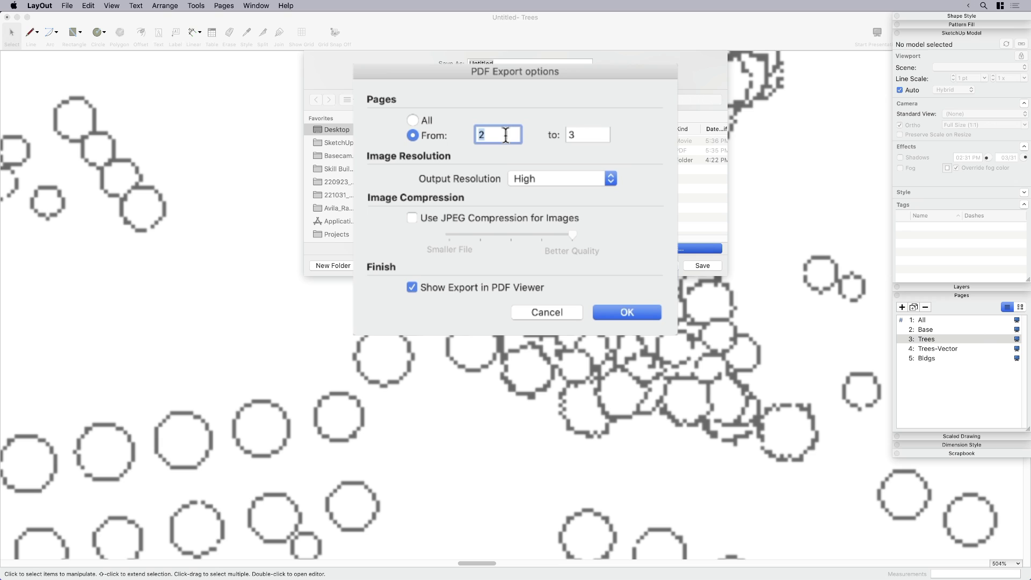
type("3")
key("Tab")
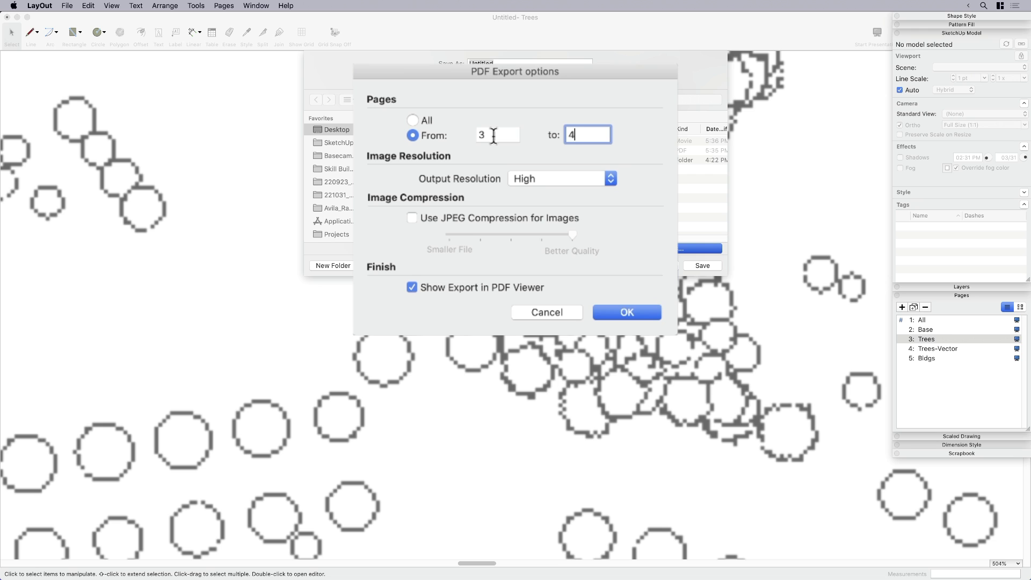
left_click(627, 312)
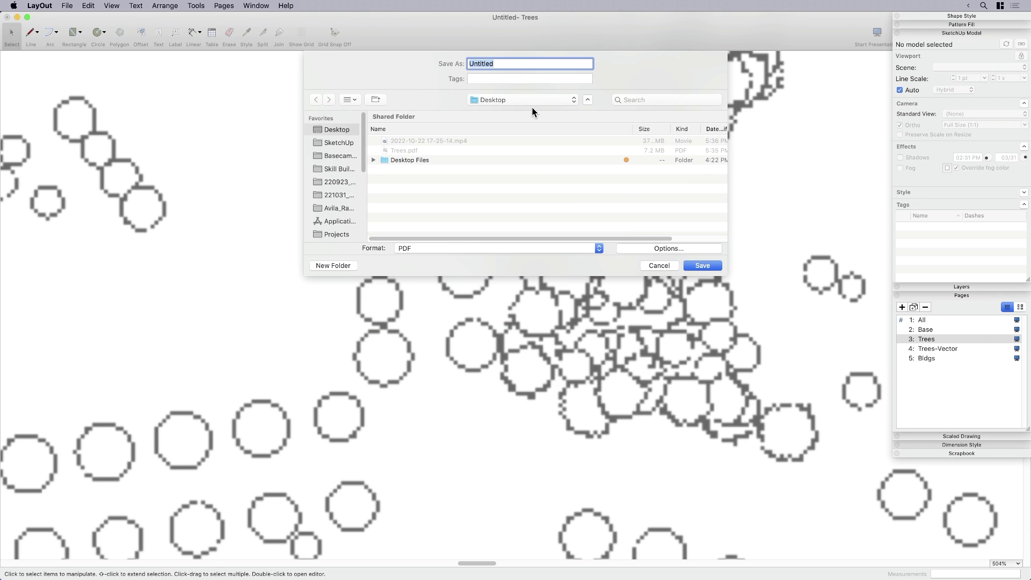
type("Trees-2")
key("Return")
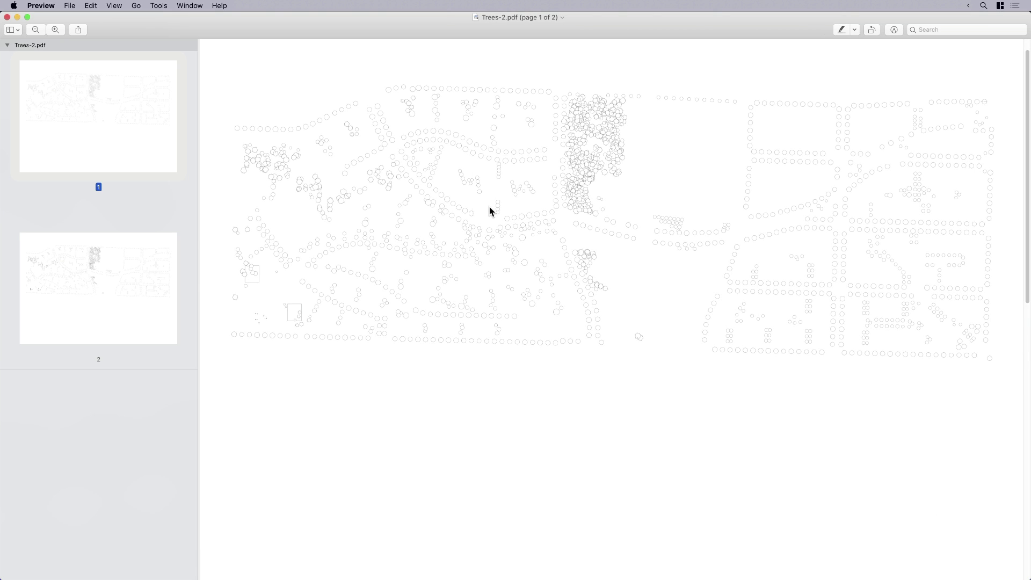
Flip between the two pages of Trees-2.pdf to compare them, ending on page 1.
left_click(147, 289)
left_click(120, 121)
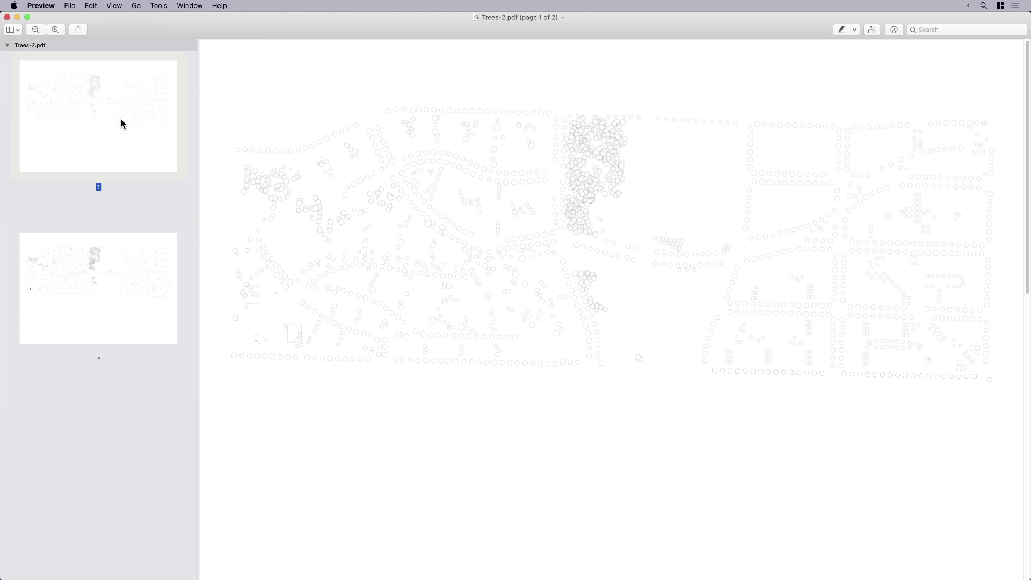
left_click(124, 276)
left_click(111, 137)
left_click(122, 260)
left_click(98, 129)
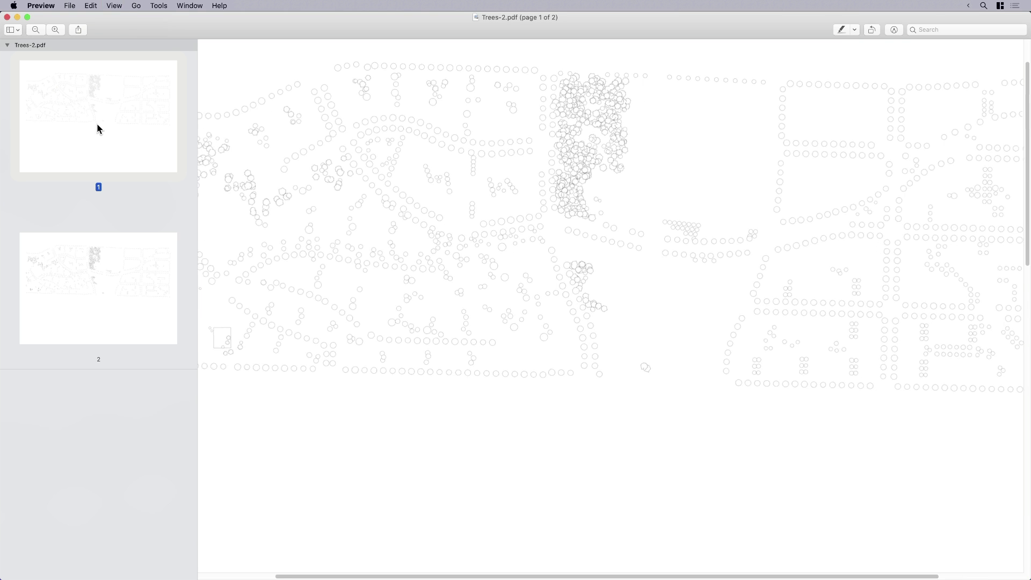
Zoom in twice on page 1 to inspect the tree symbol outlines.
key("super+equal")
key("super+equal")
key("super+equal")
key("super+equal")
key("super+equal")
key("super+equal")
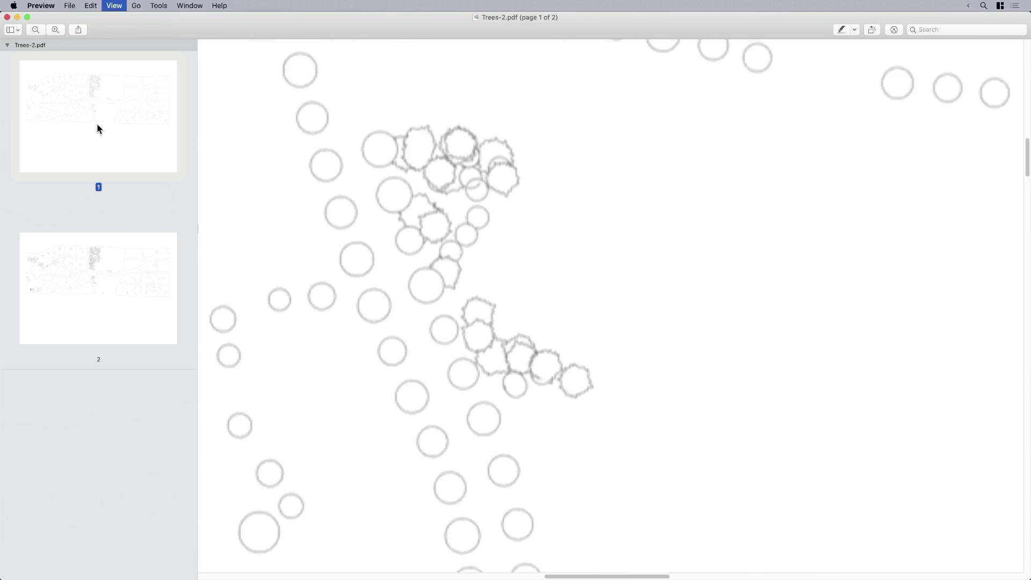
key("super+equal")
key("super+equal")
key("super+equal")
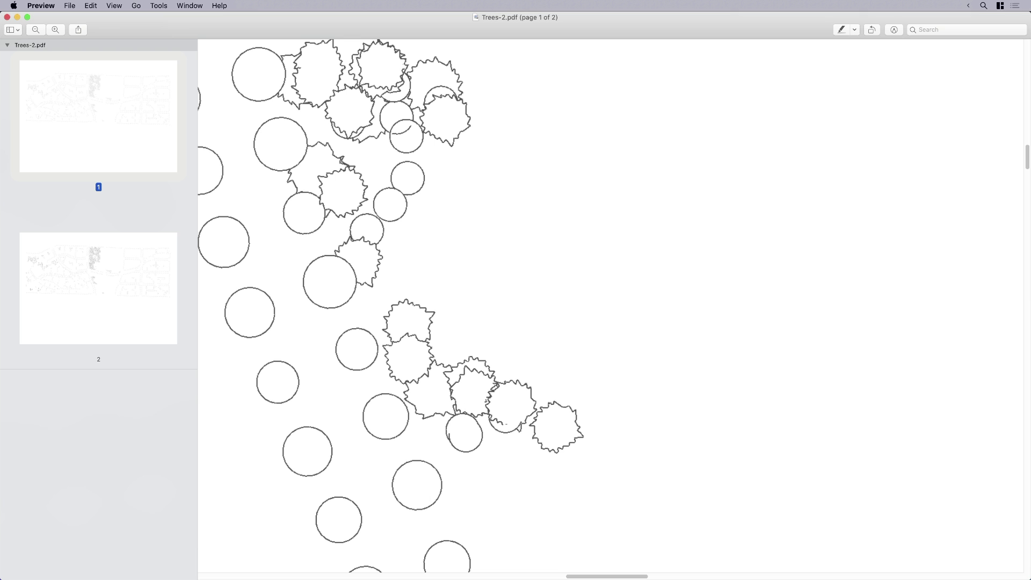
left_click_drag(586, 577, 565, 576)
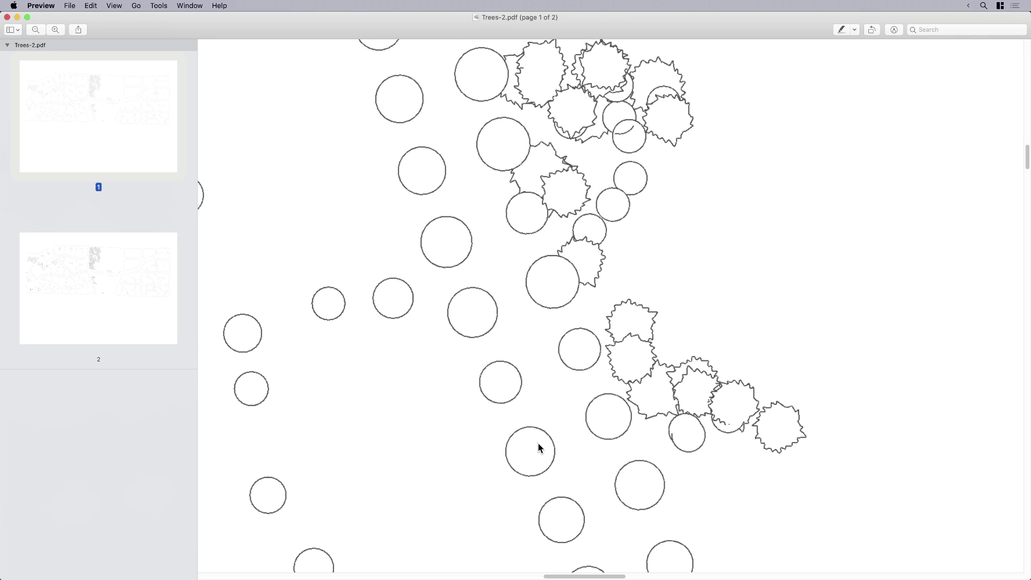
left_click(99, 274)
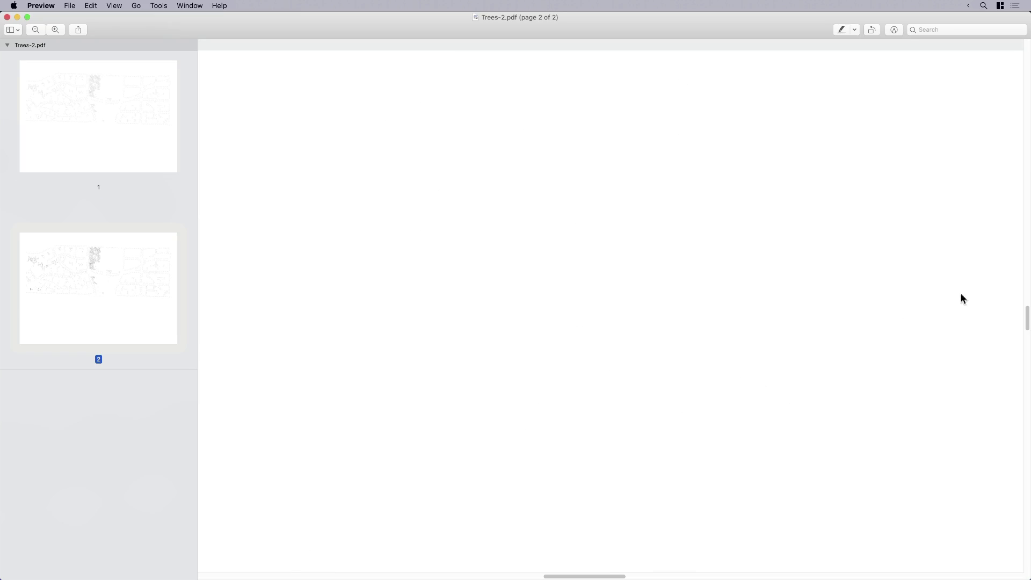
left_click_drag(1025, 321, 1024, 386)
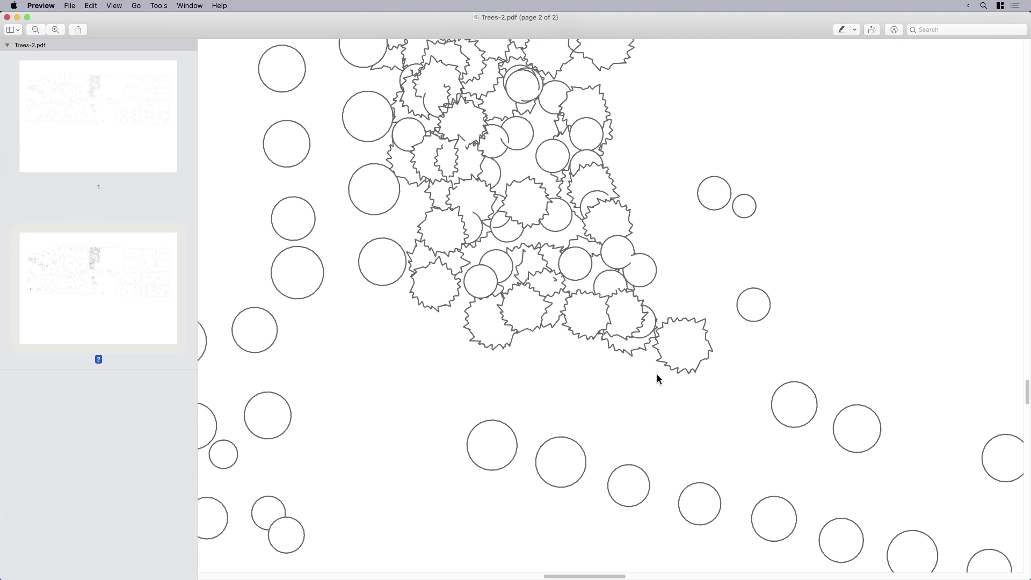
scroll(656, 375, "down", 3)
scroll(652, 381, "up", 4)
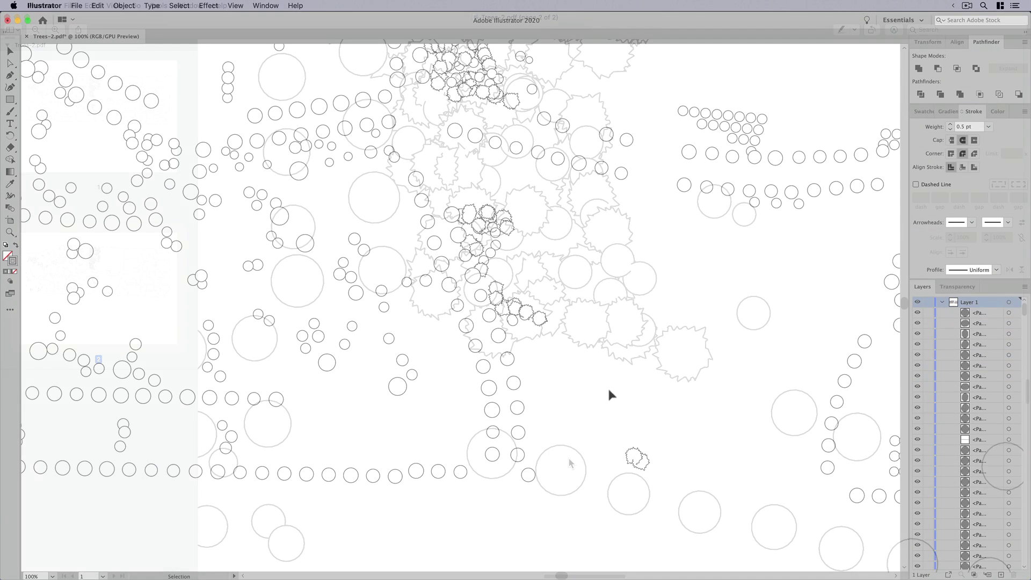
Give a marquee-selected cluster of tree circles a 5 pt stroke weight.
left_click_drag(609, 394, 271, 160)
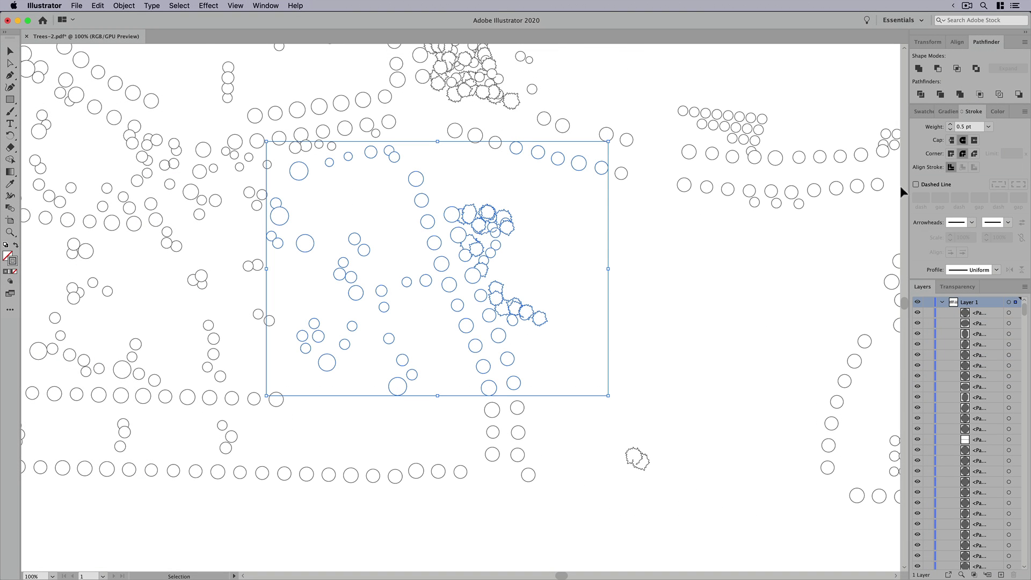
left_click(992, 127)
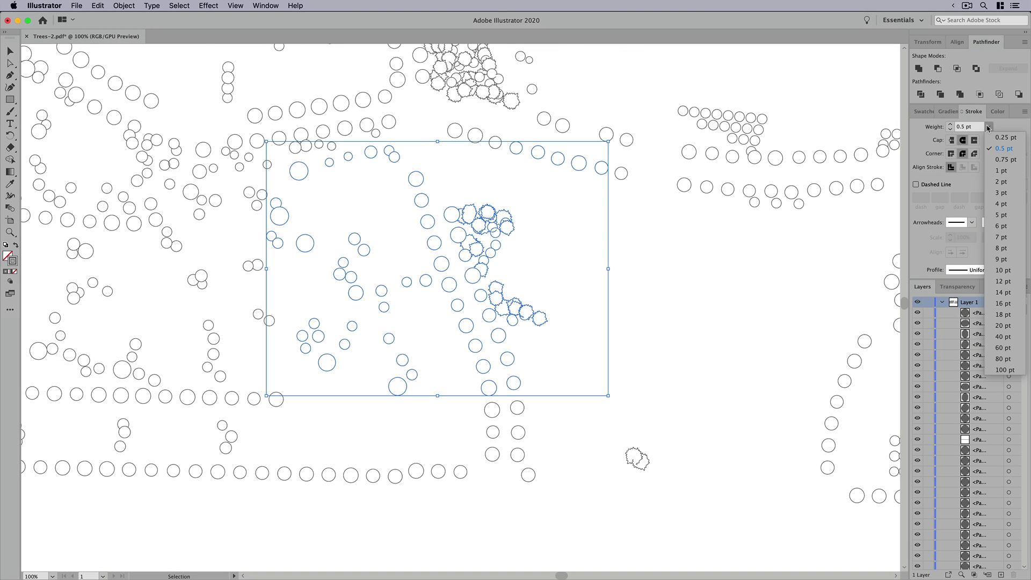
left_click(1005, 220)
left_click(622, 273)
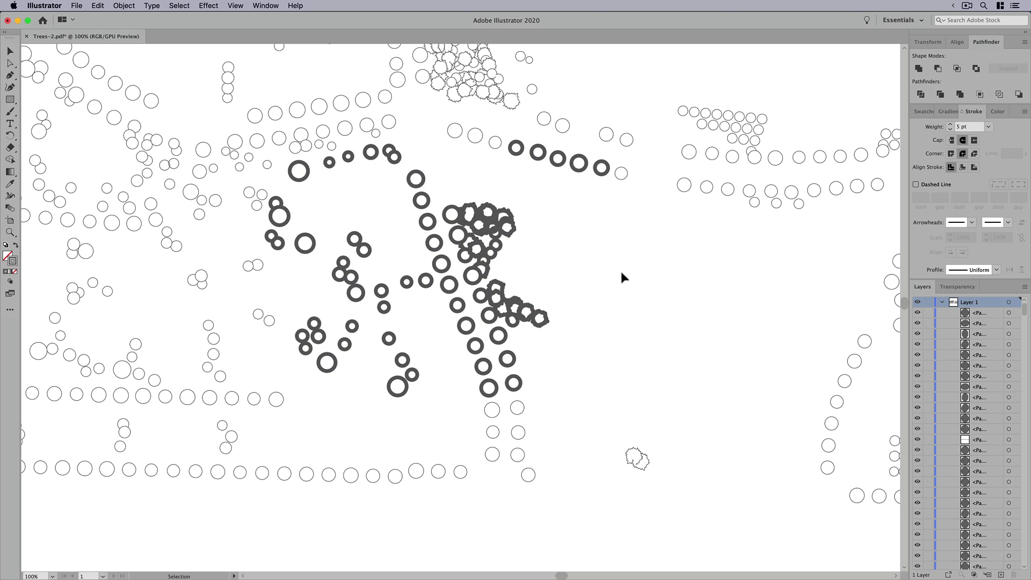
Stroke a smaller group of circles green (00C83F) with a 5 pt weight.
left_click_drag(742, 262, 677, 106)
left_click(998, 111)
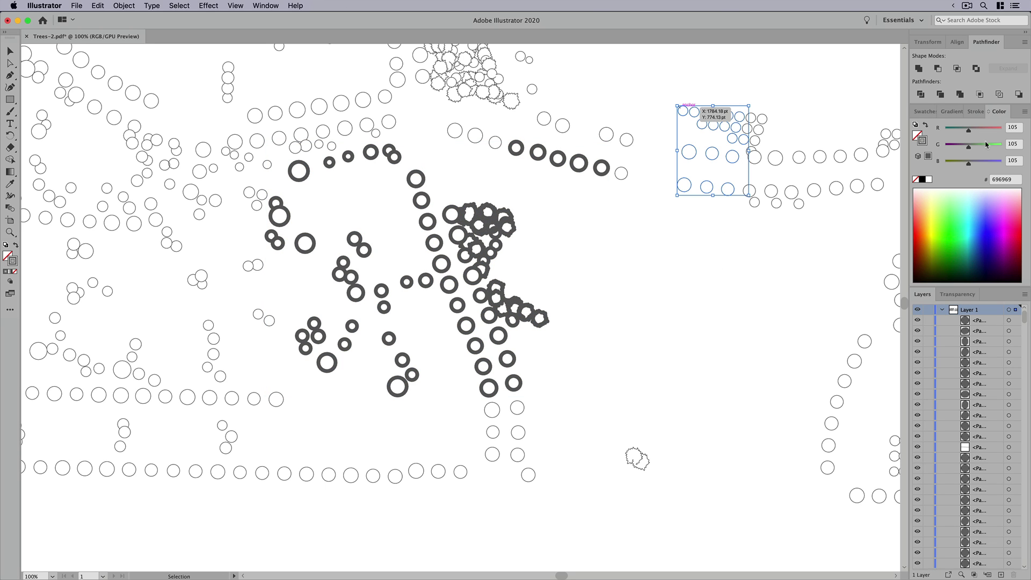
left_click_drag(954, 224, 957, 243)
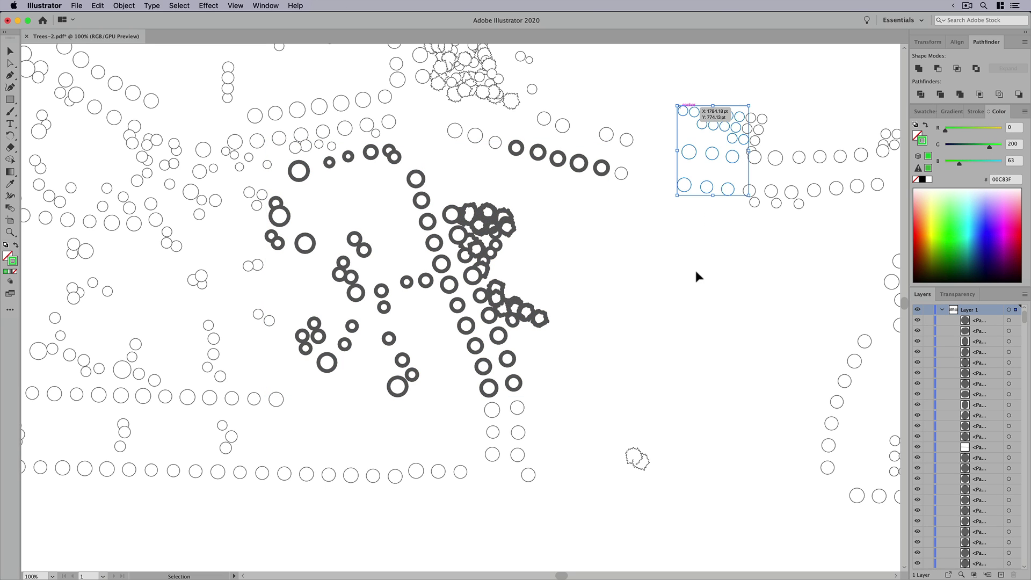
left_click_drag(734, 227, 674, 105)
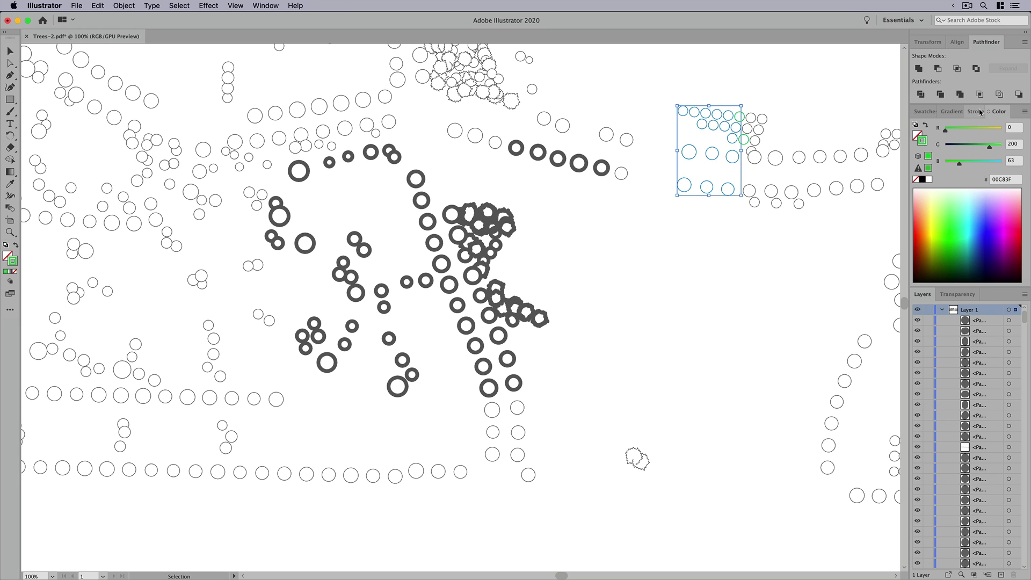
left_click(974, 111)
left_click(988, 126)
left_click(999, 218)
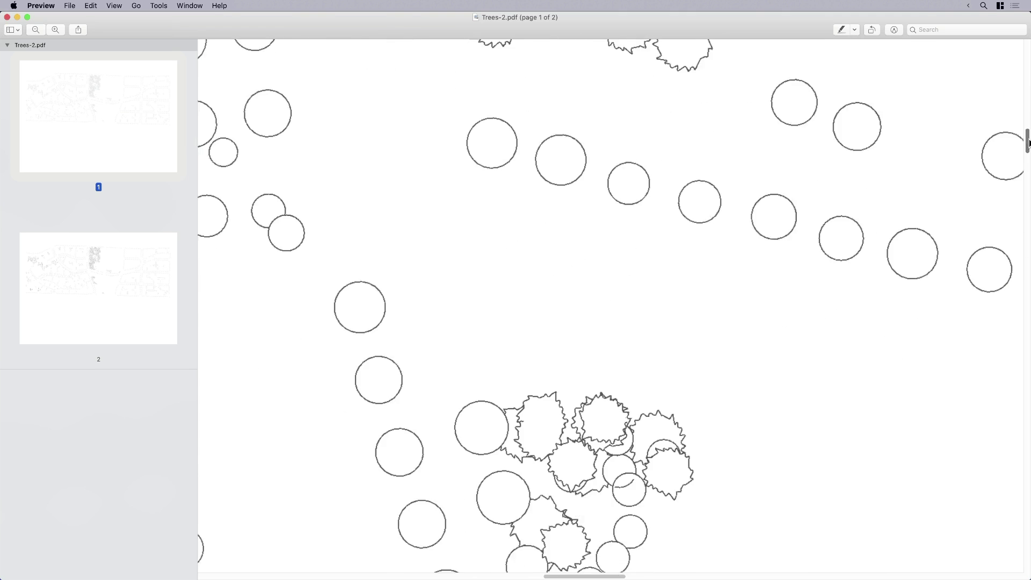
Zoom back out on Trees-2.pdf, view page 1, then display the whole of page 2.
scroll(612, 307, "down", 10)
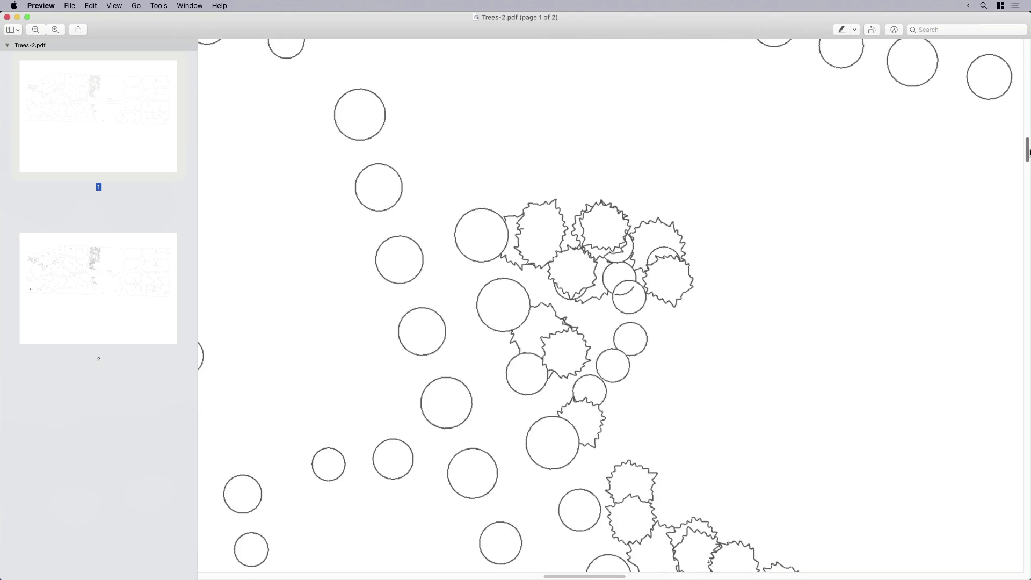
scroll(1027, 162, "down", 2)
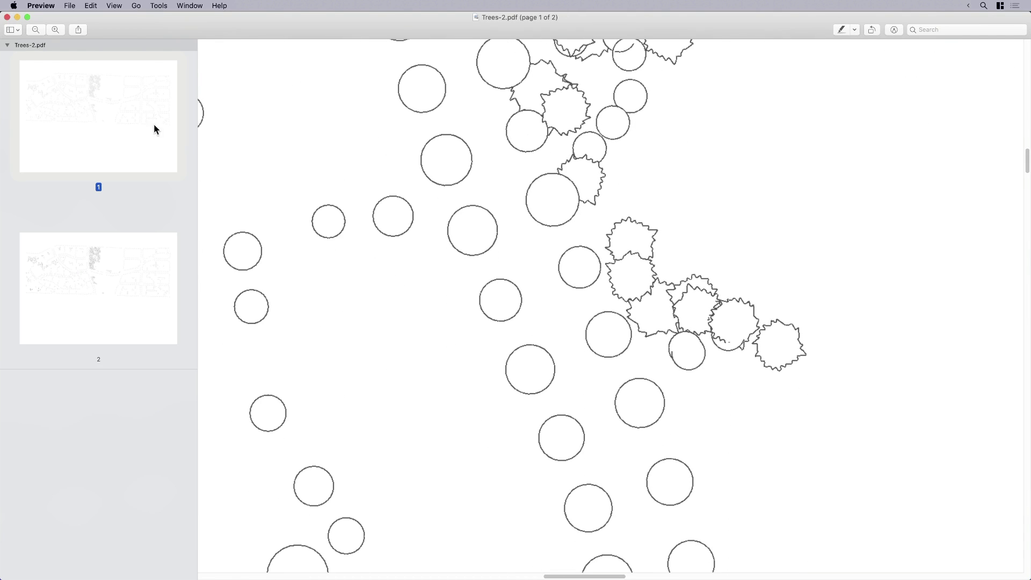
left_click(34, 30)
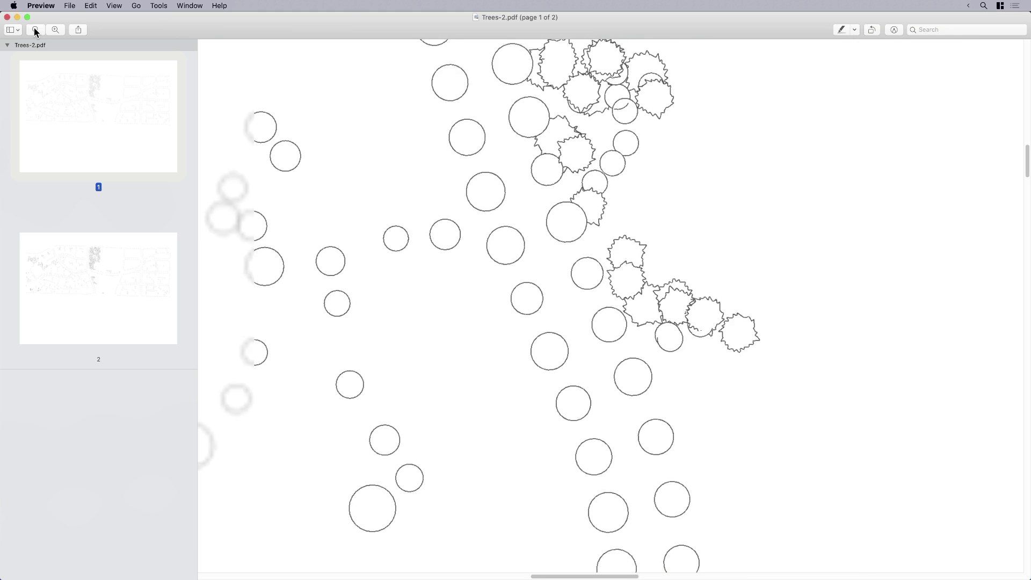
left_click(34, 27)
left_click(114, 6)
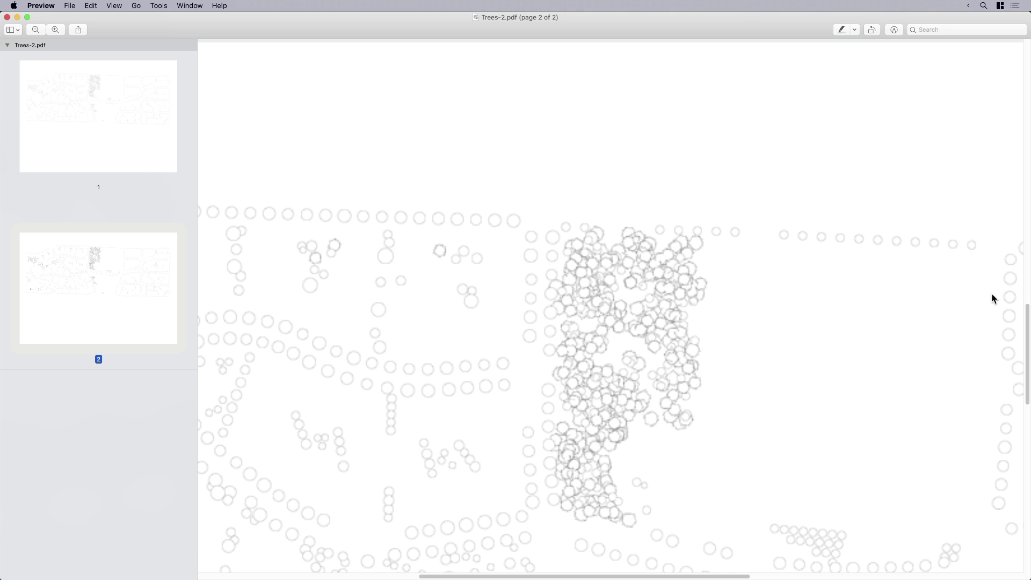
left_click_drag(1023, 339, 1025, 388)
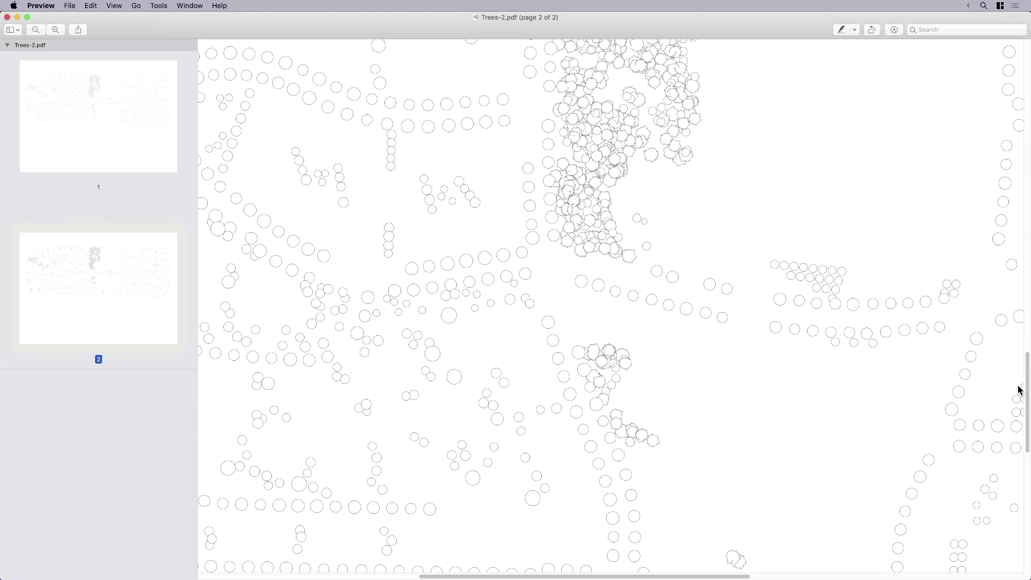
left_click(138, 150)
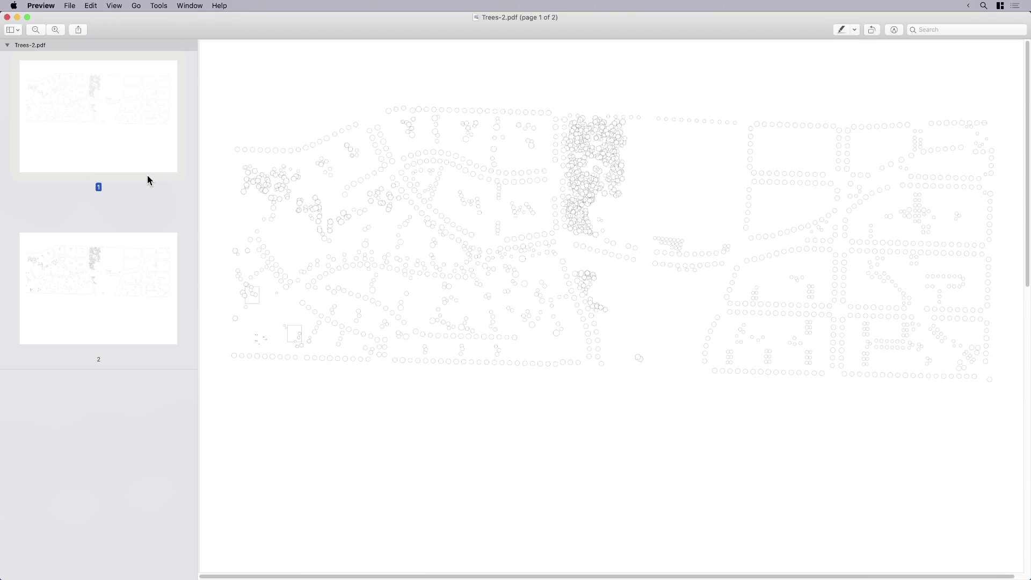
left_click(143, 272)
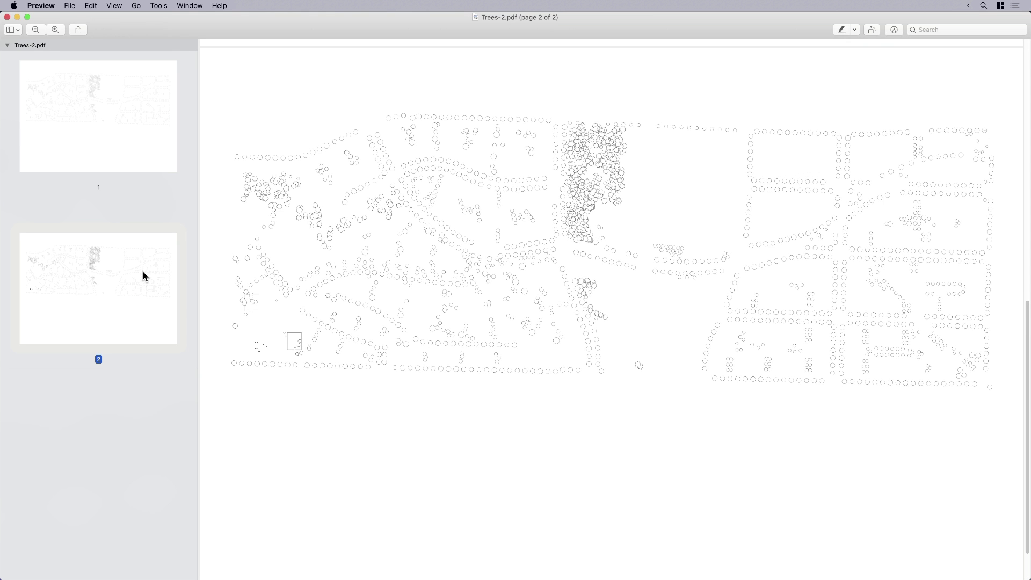